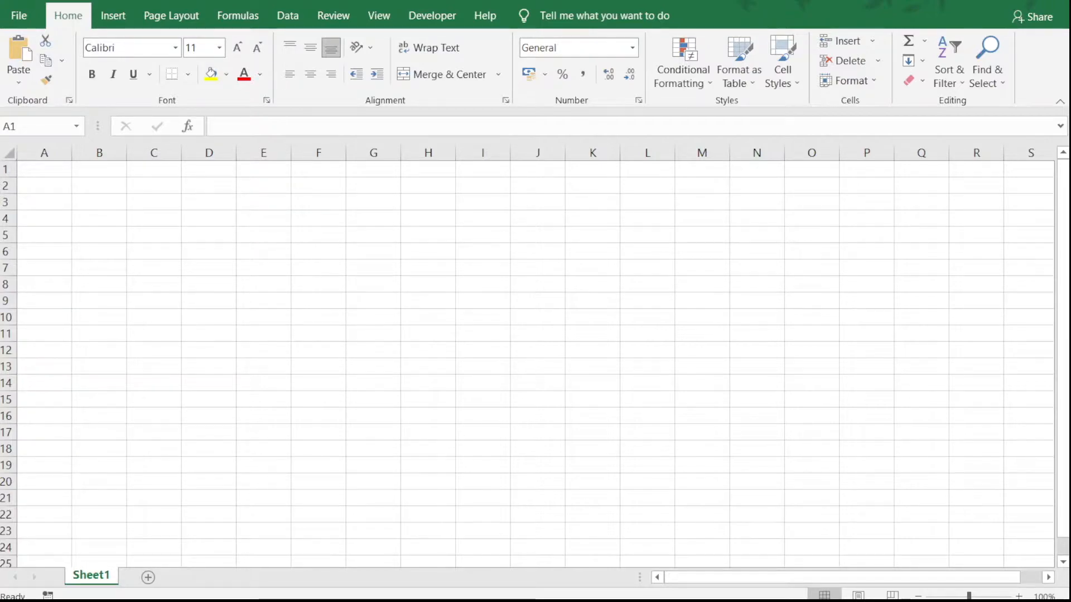
Check the sales workbooks in the Data folder, then return to the blank workbook and start a new query from a folder
click(552, 601)
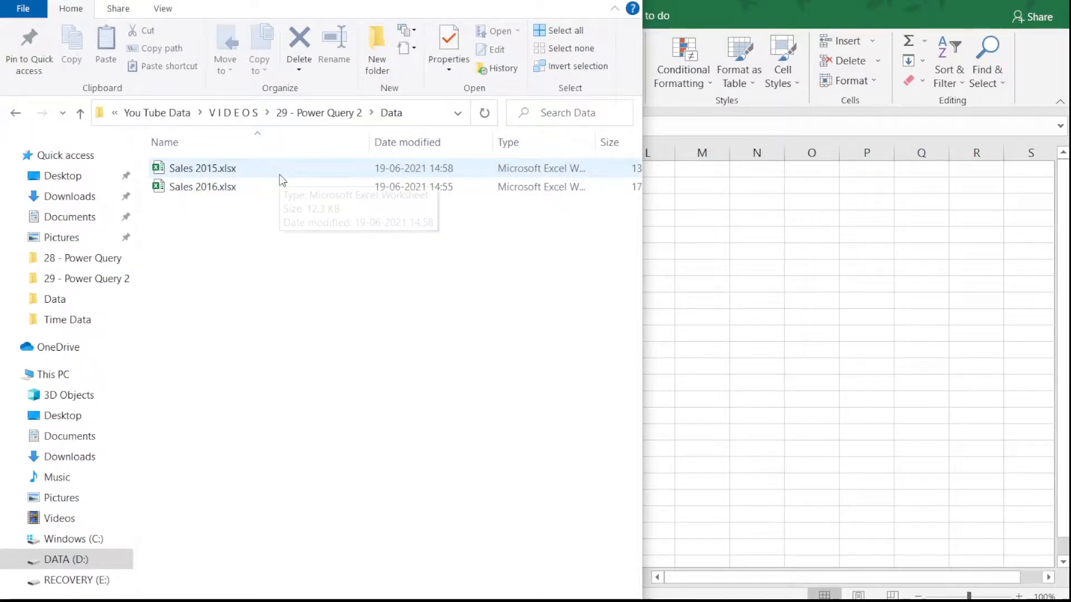
click(724, 338)
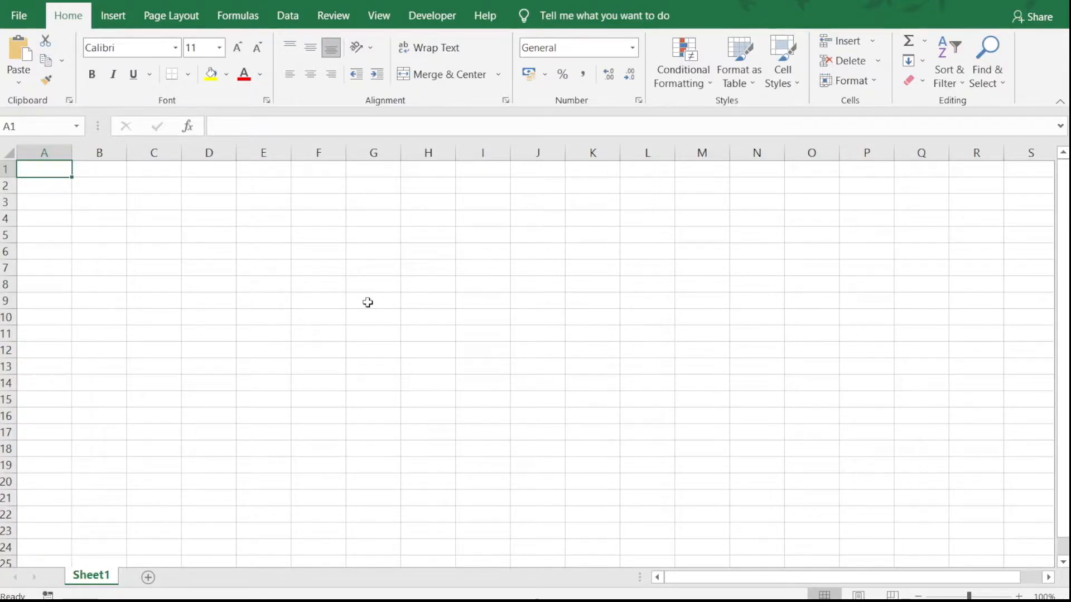
click(296, 13)
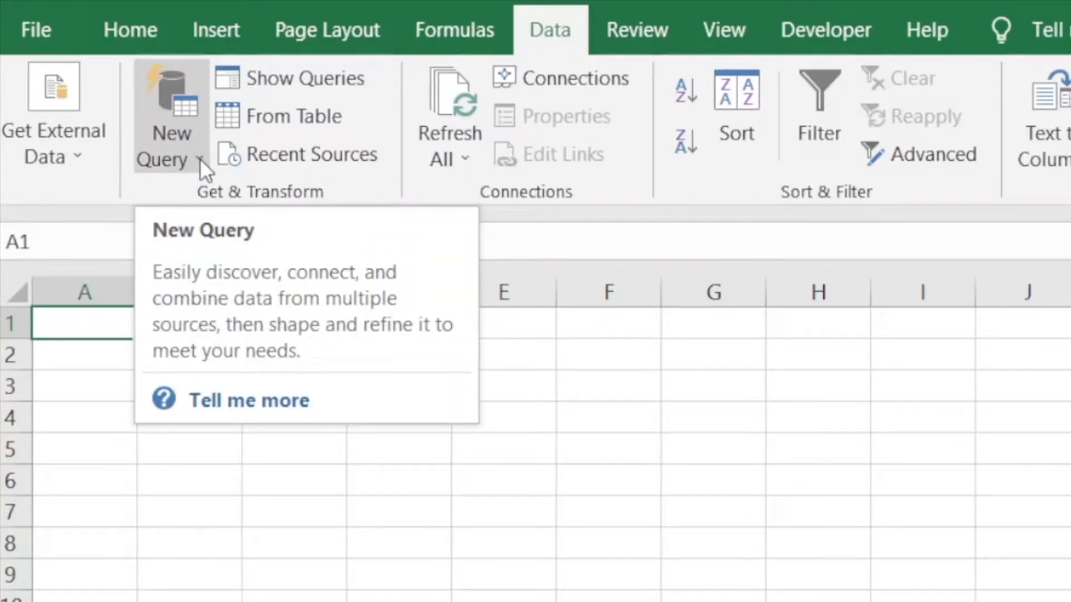
click(199, 159)
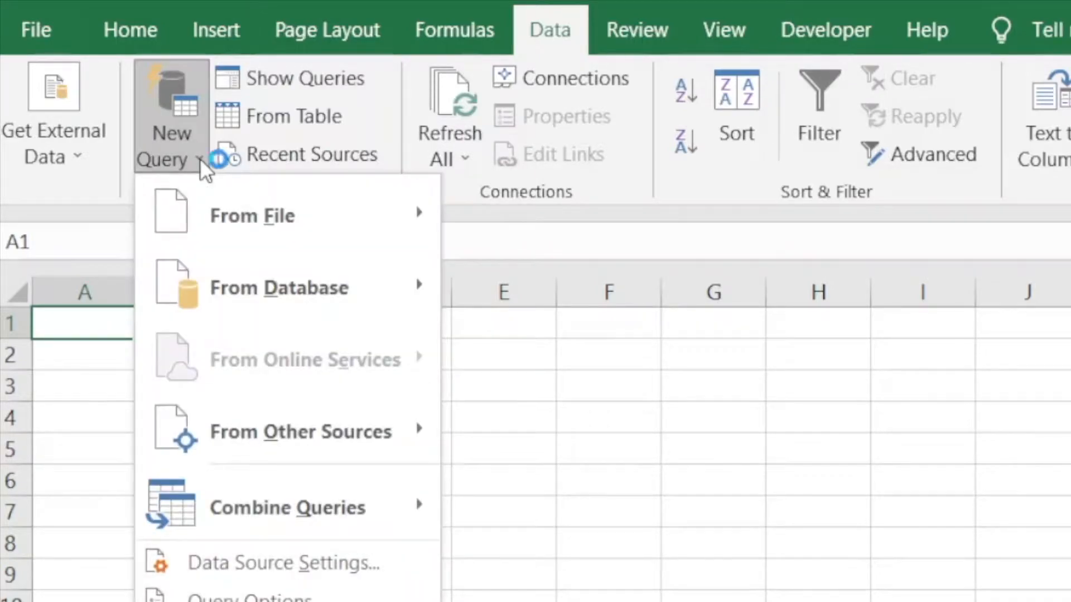
mouse_move(239, 229)
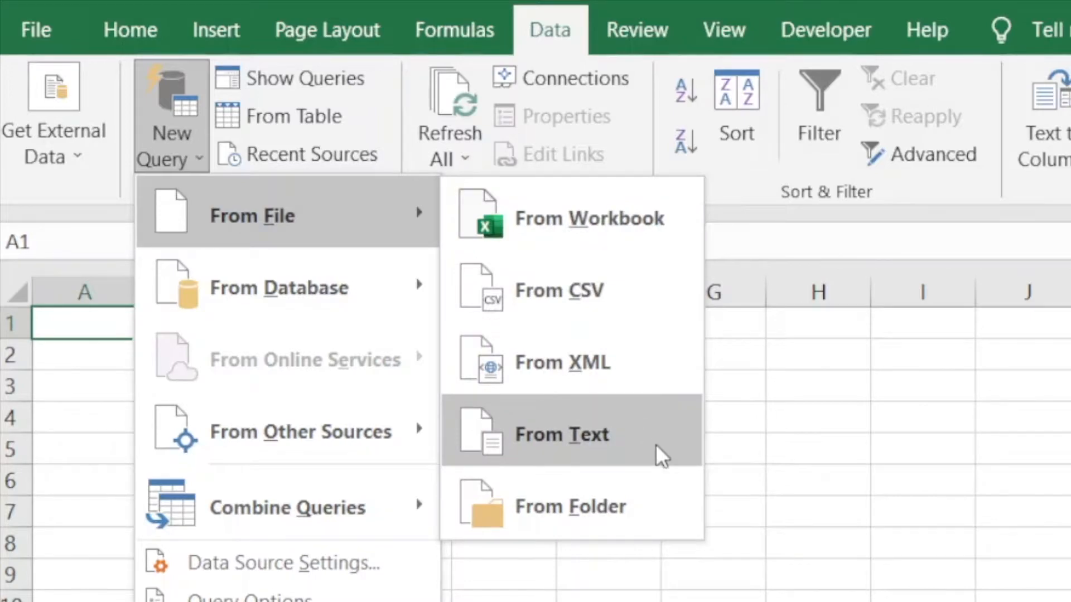
click(651, 514)
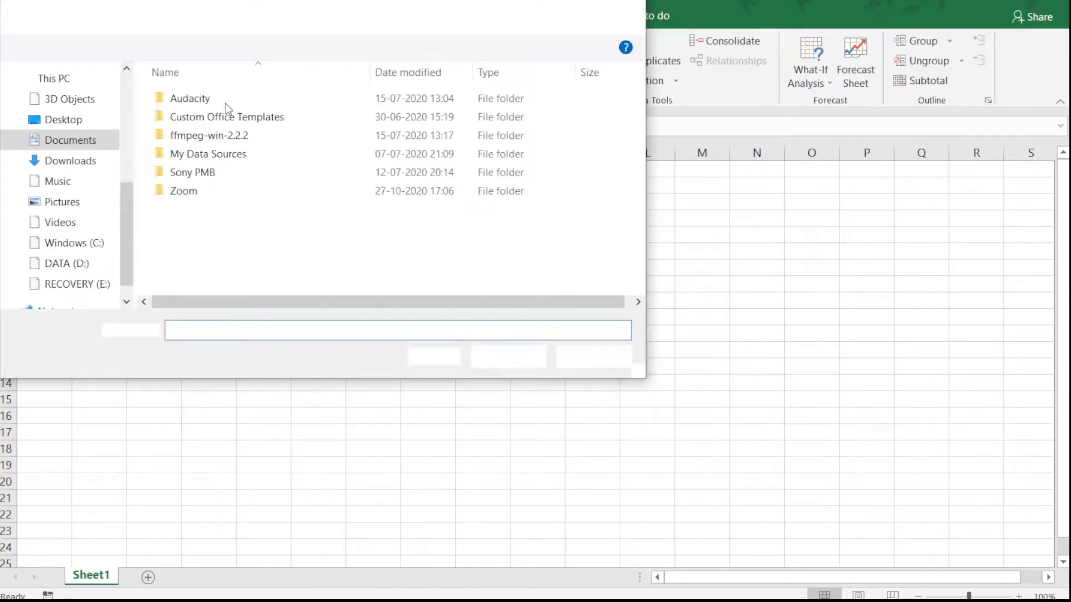
Choose D:\You Tube Data\V I D E O S\29 - Power Query 2\Data as the source folder and open its file list for transformation
click(252, 21)
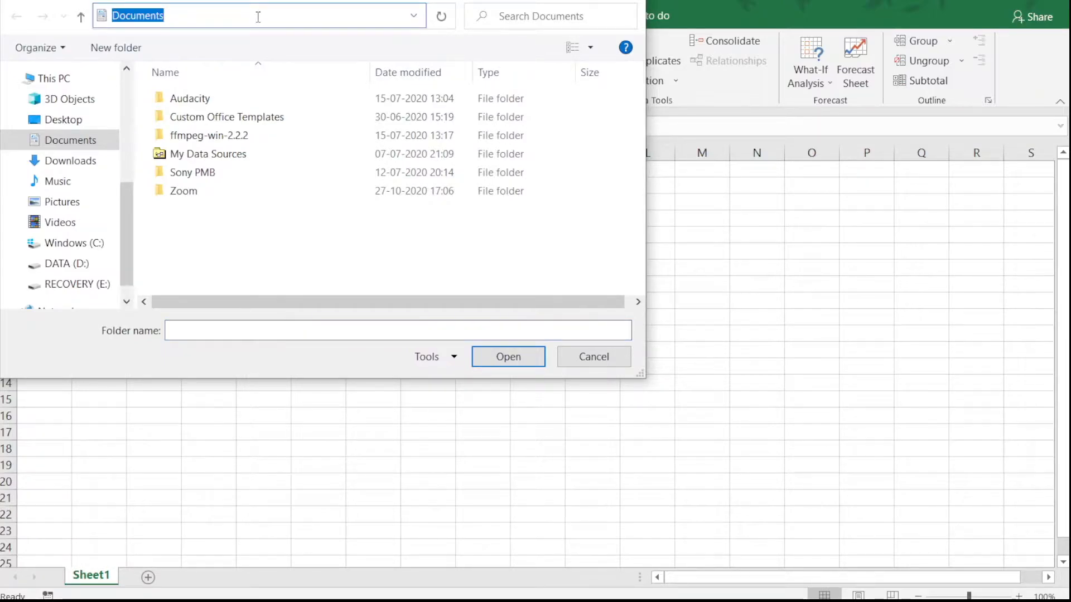
text(D:\You Tube Data\V I D E O S\29 - Power Query 2\Data)
key(Return)
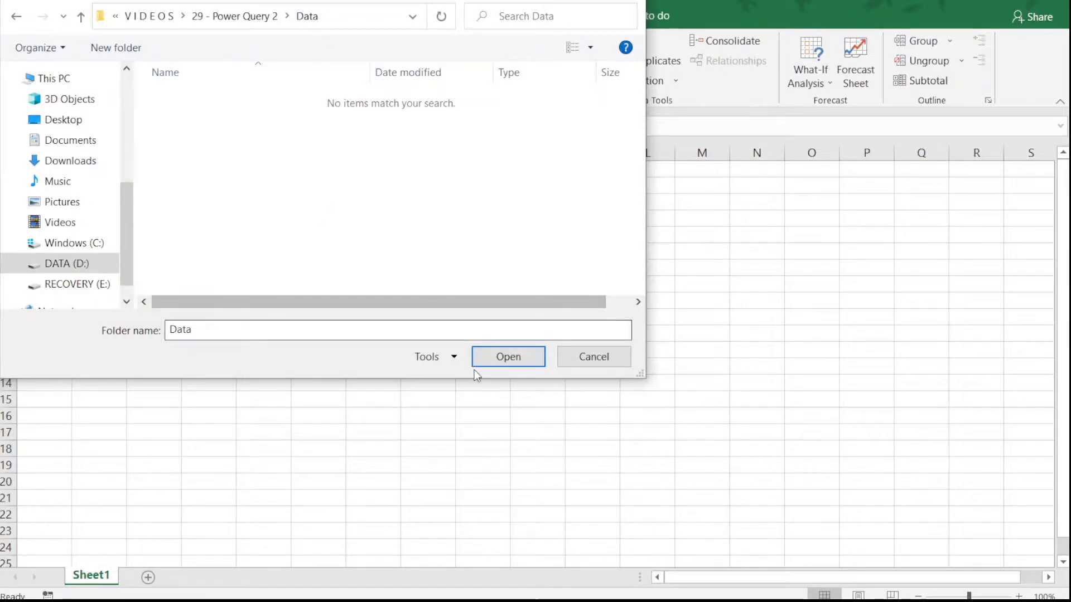
click(505, 357)
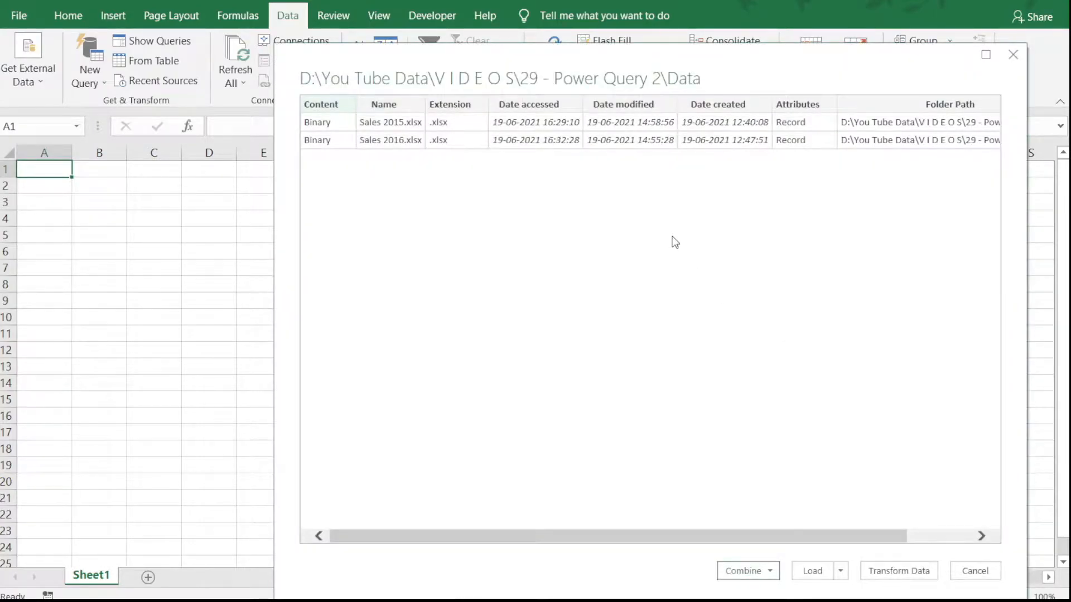
drag(670, 55, 511, 16)
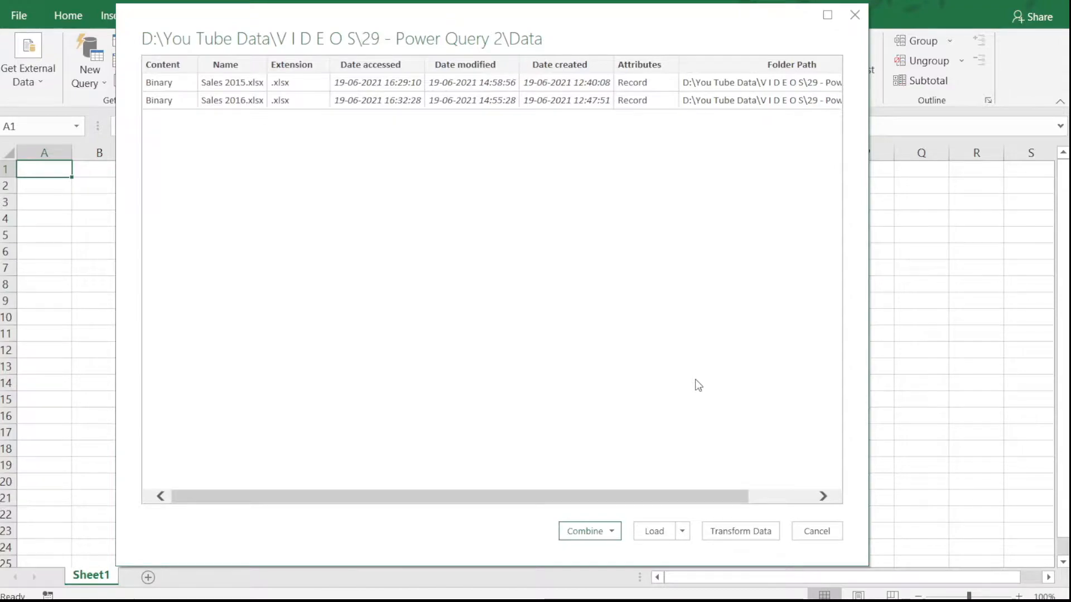
click(750, 535)
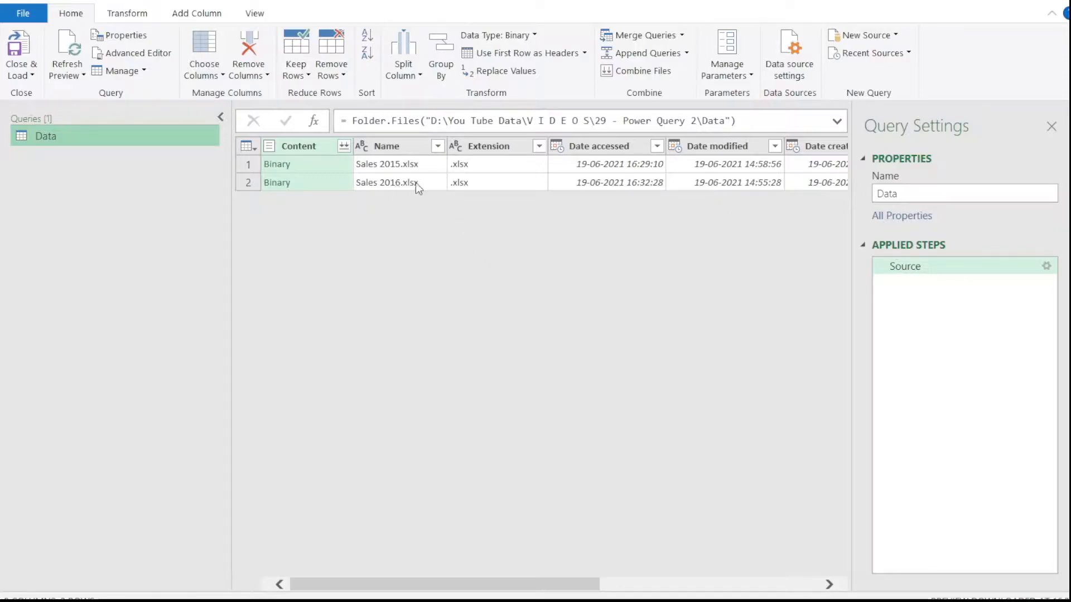
Filter the Extension column to keep only rows that begin with .xlsx
click(539, 147)
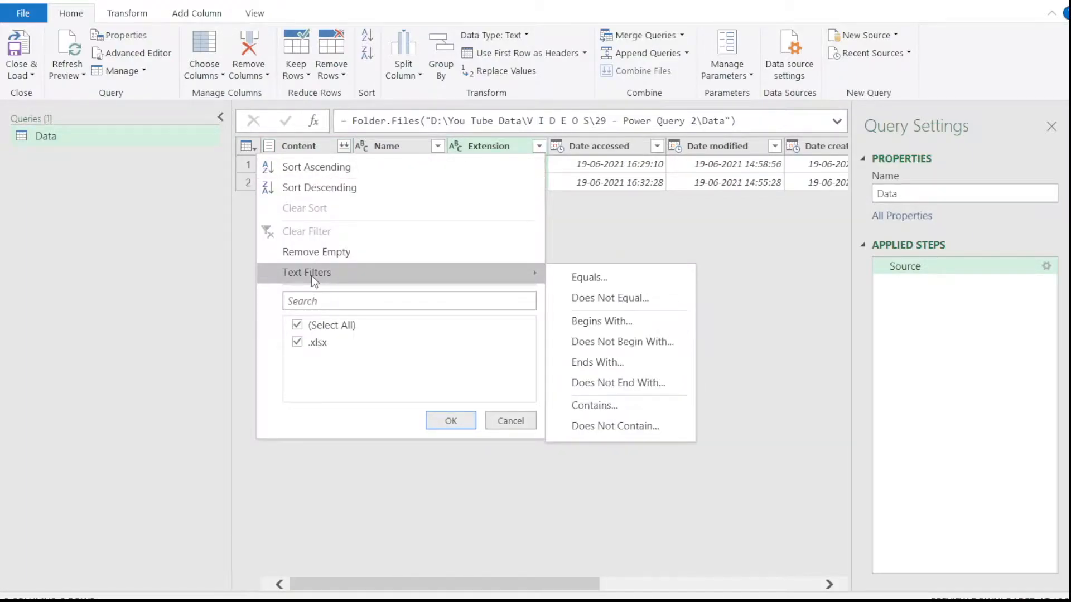
mouse_move(445, 272)
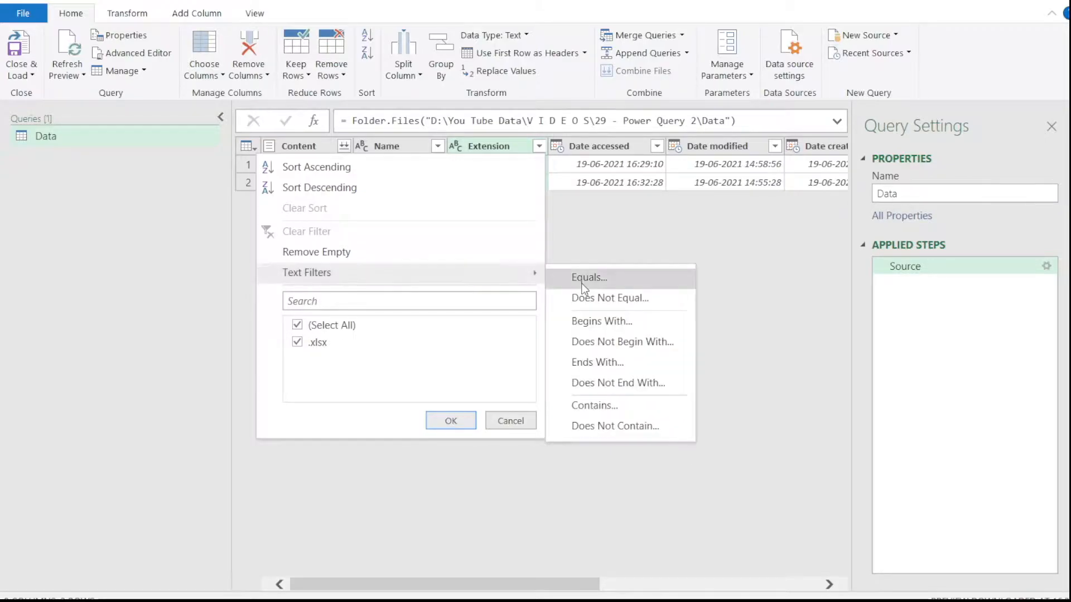
click(626, 323)
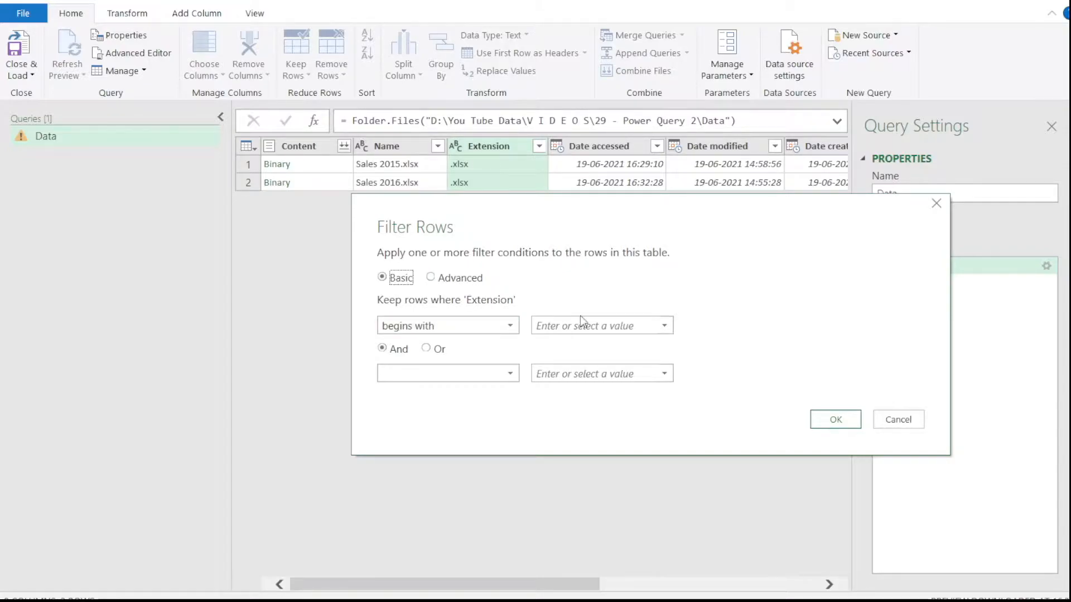
click(585, 330)
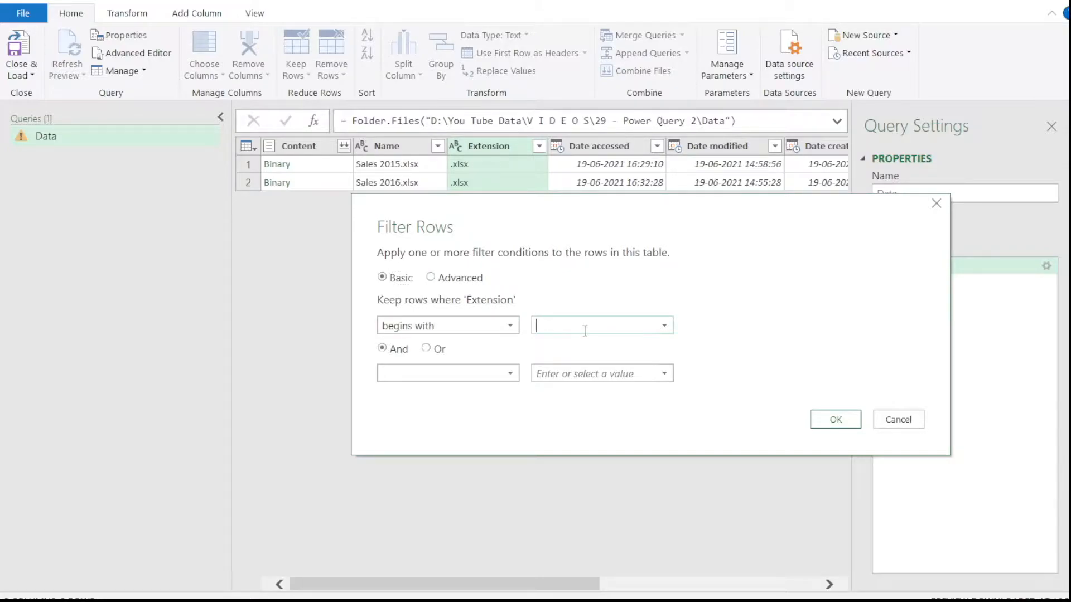
click(664, 326)
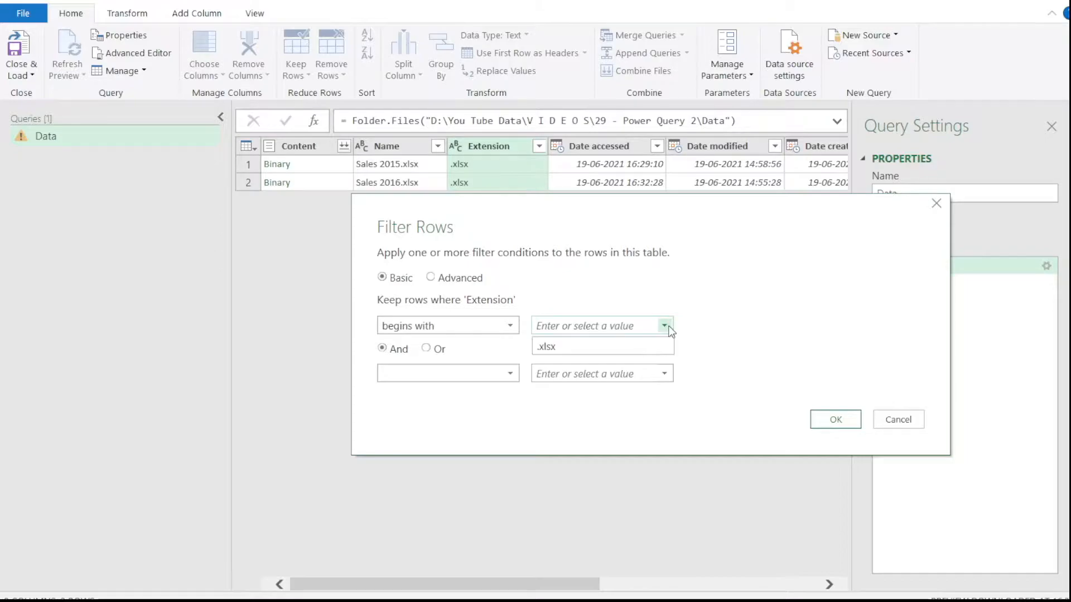
click(590, 347)
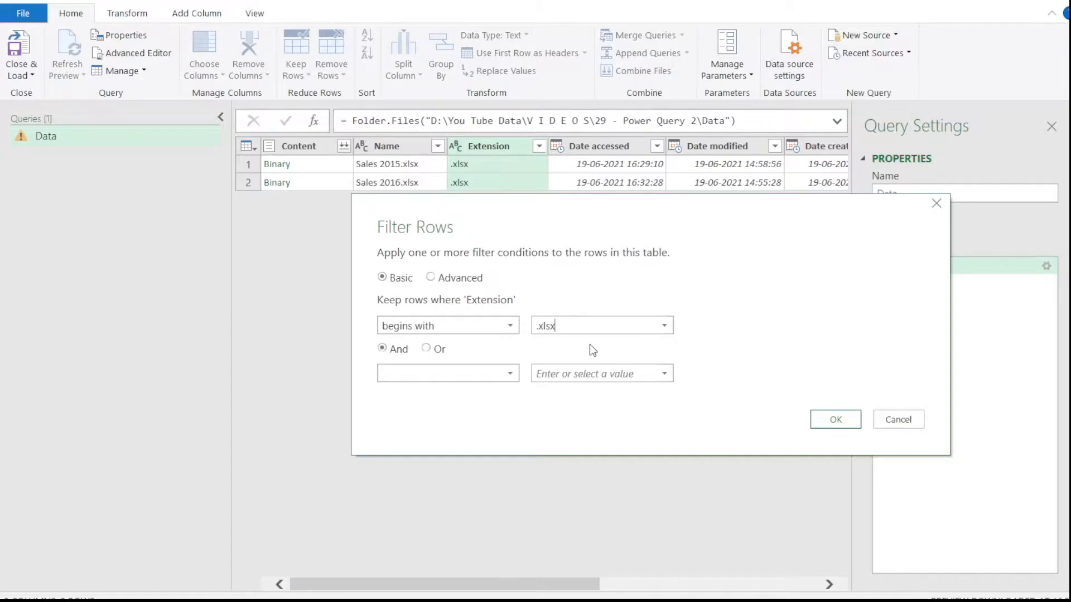
click(846, 421)
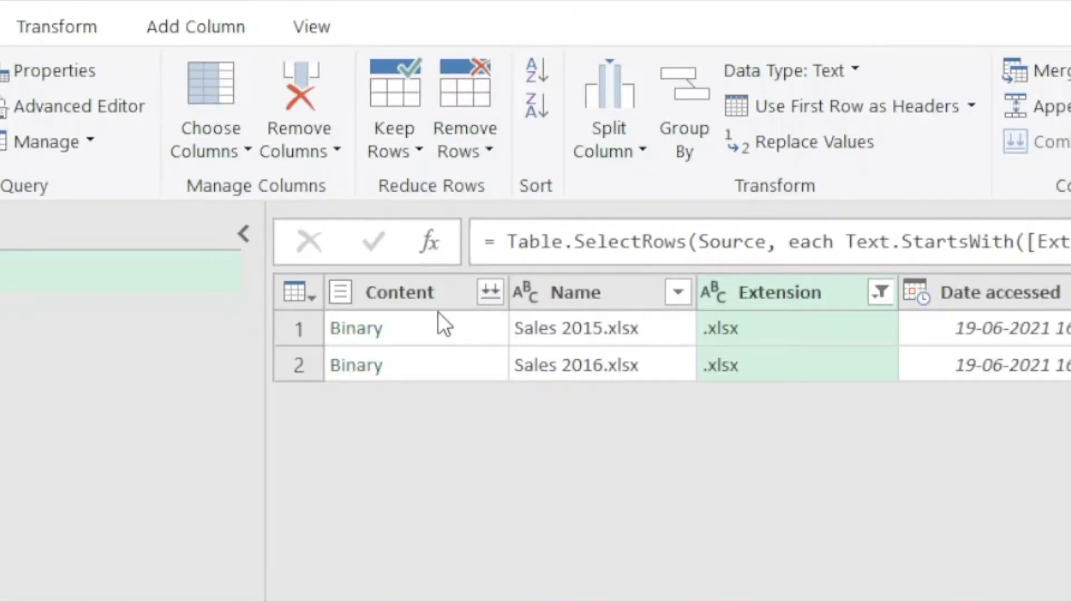
Combine the binary files in the Content column, extracting Sheet1 from each workbook
click(491, 298)
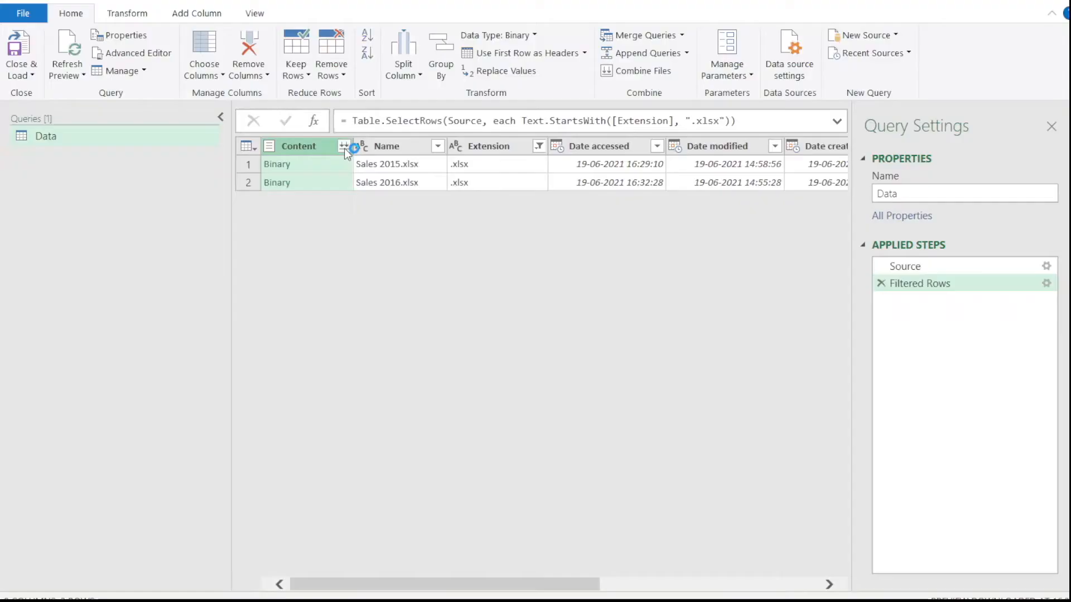
click(343, 146)
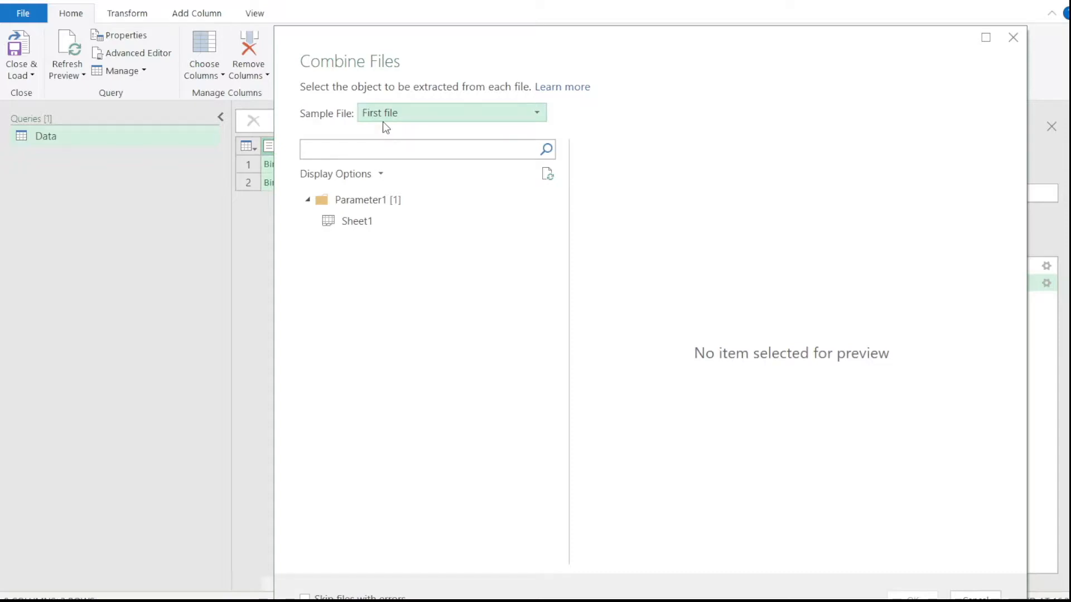
click(411, 121)
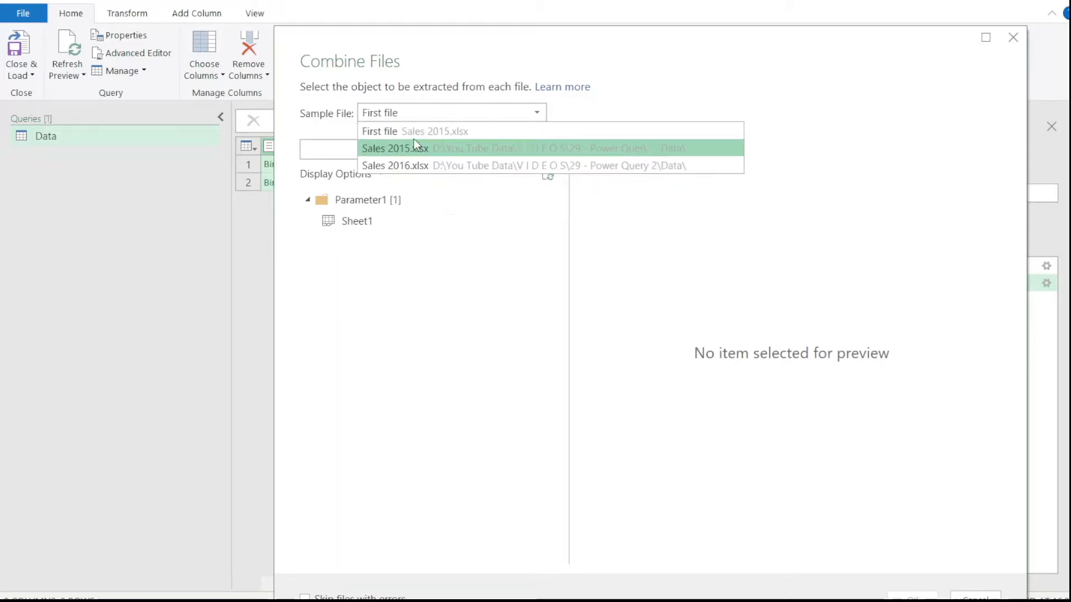
click(359, 221)
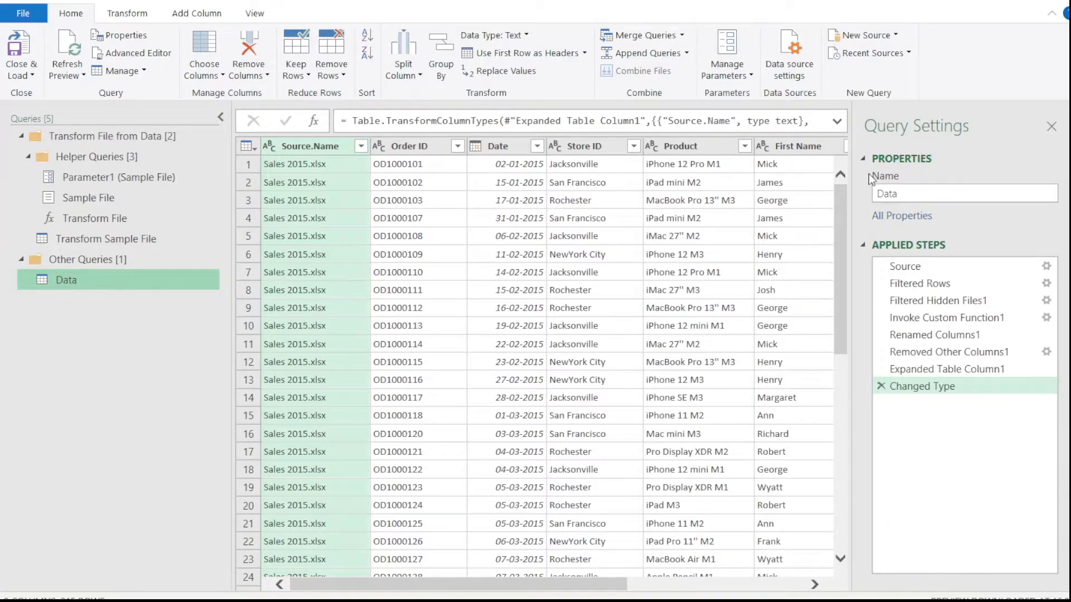
Rename the combined query as Sales Data
click(908, 195)
double_click(908, 195)
text(Sal)
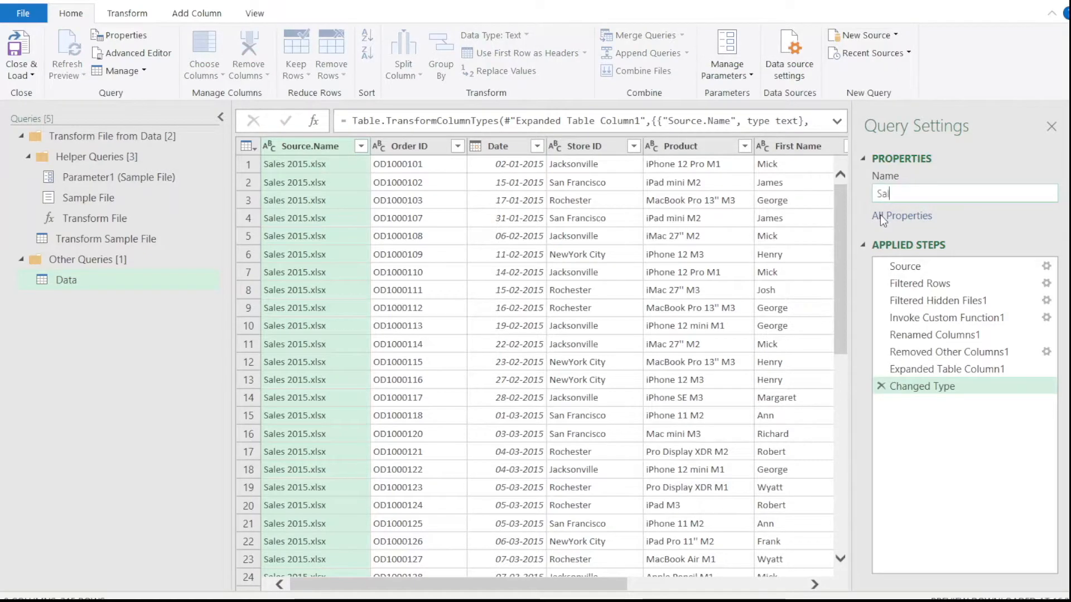
text(es Date)
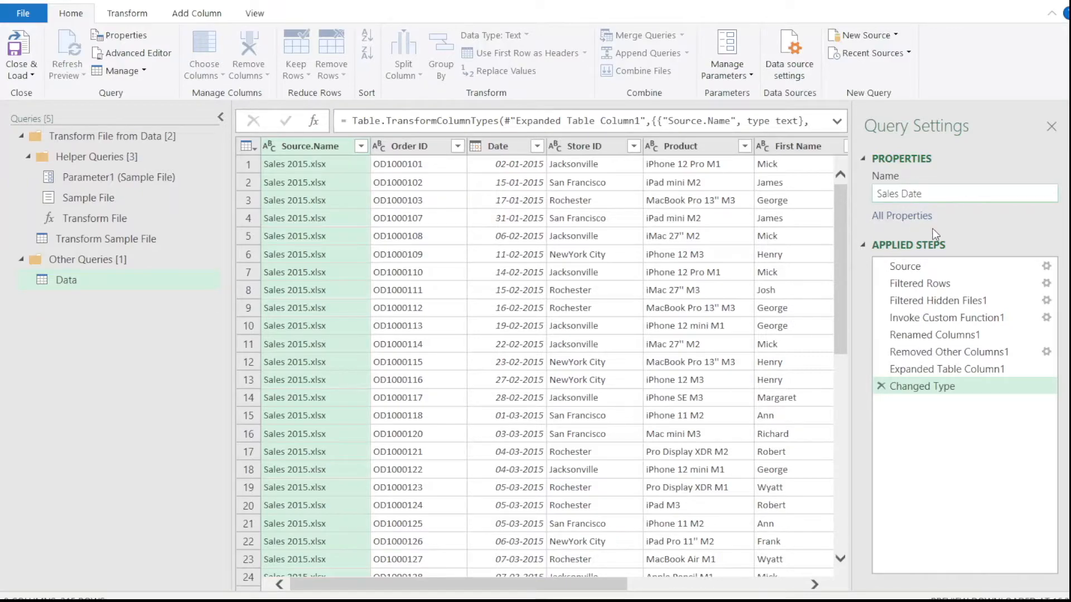
key(BackSpace)
text(a)
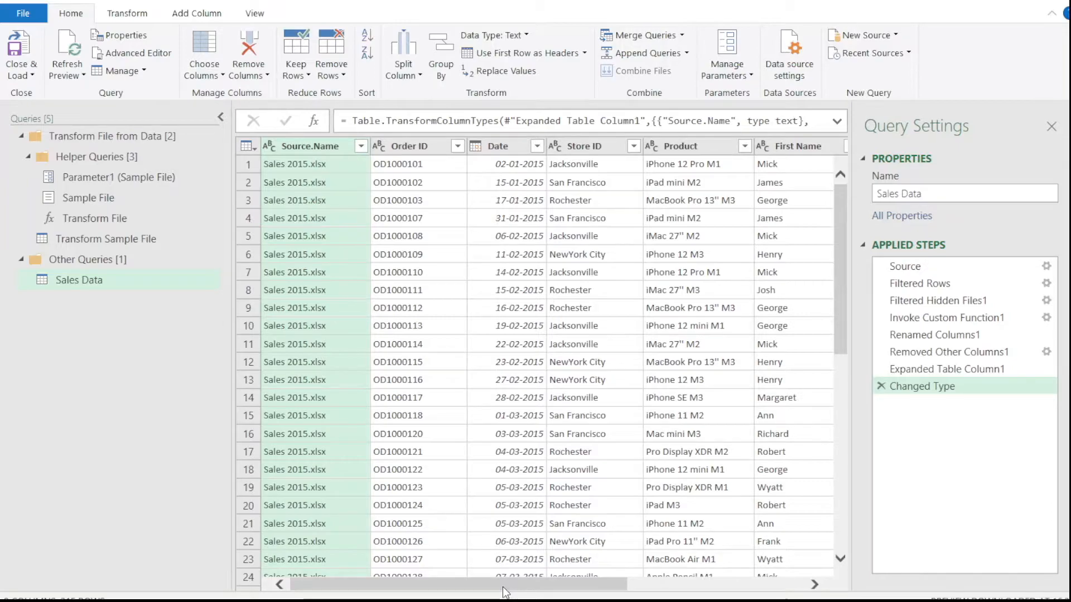
Filter the Amount column to exclude rows with the value 0
drag(504, 591, 682, 591)
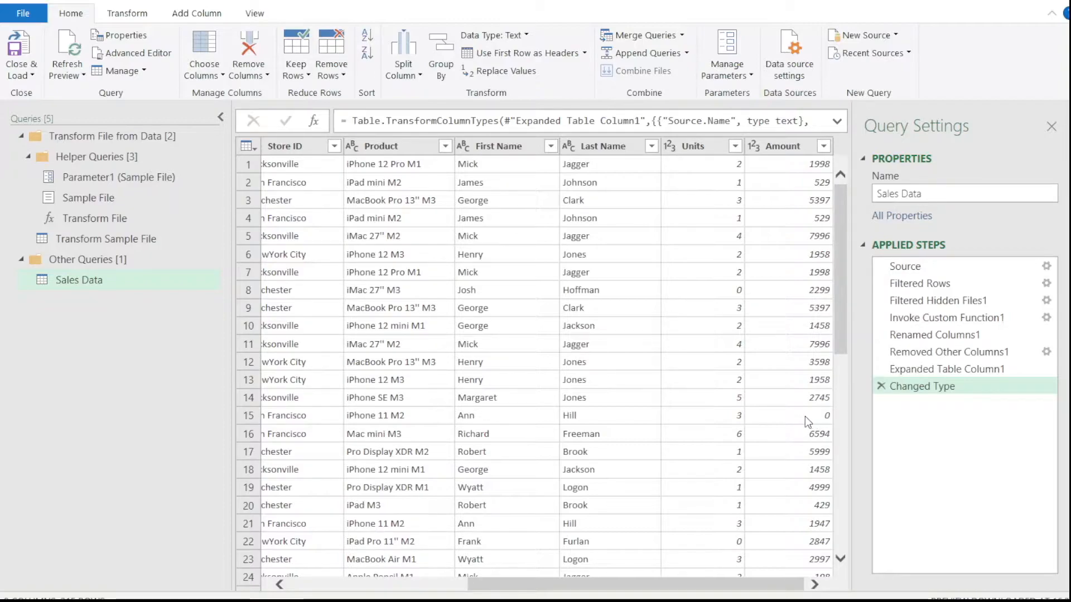
click(824, 147)
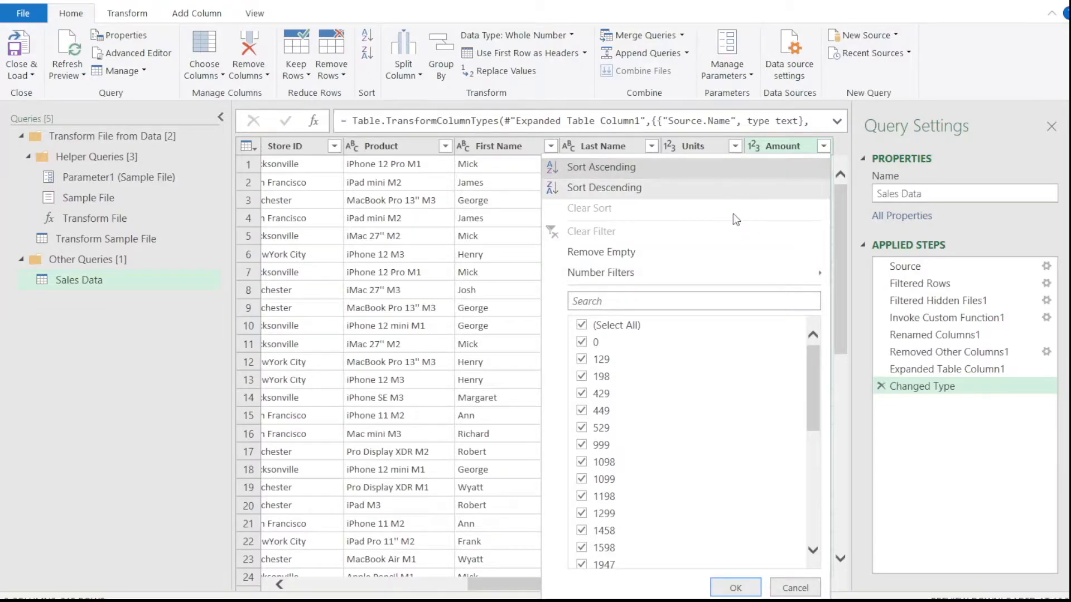
click(582, 343)
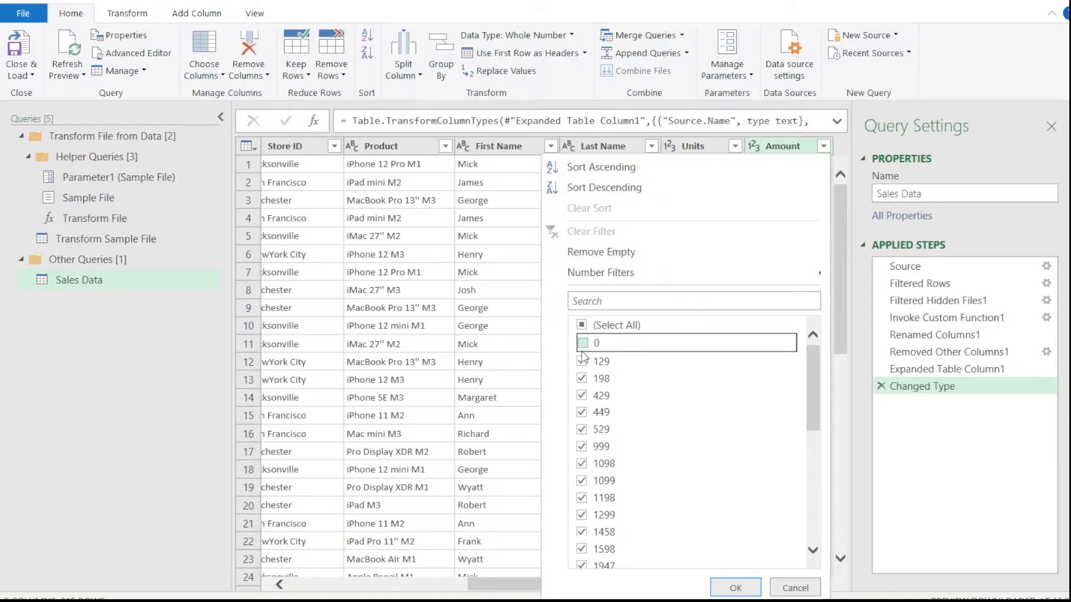
click(737, 589)
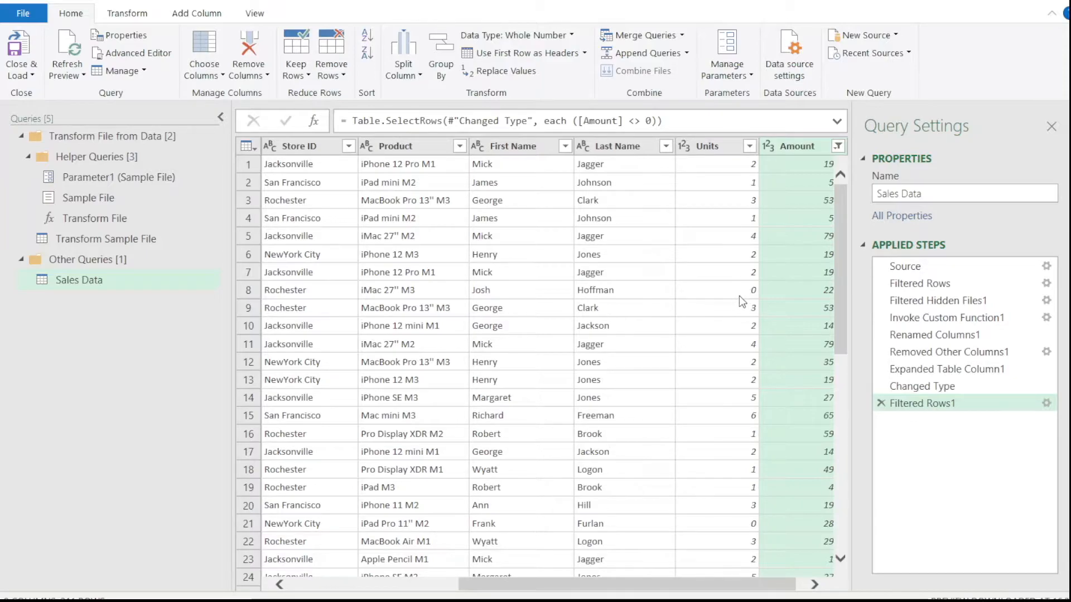
Filter the Units column to exclude rows with the value 0
click(749, 147)
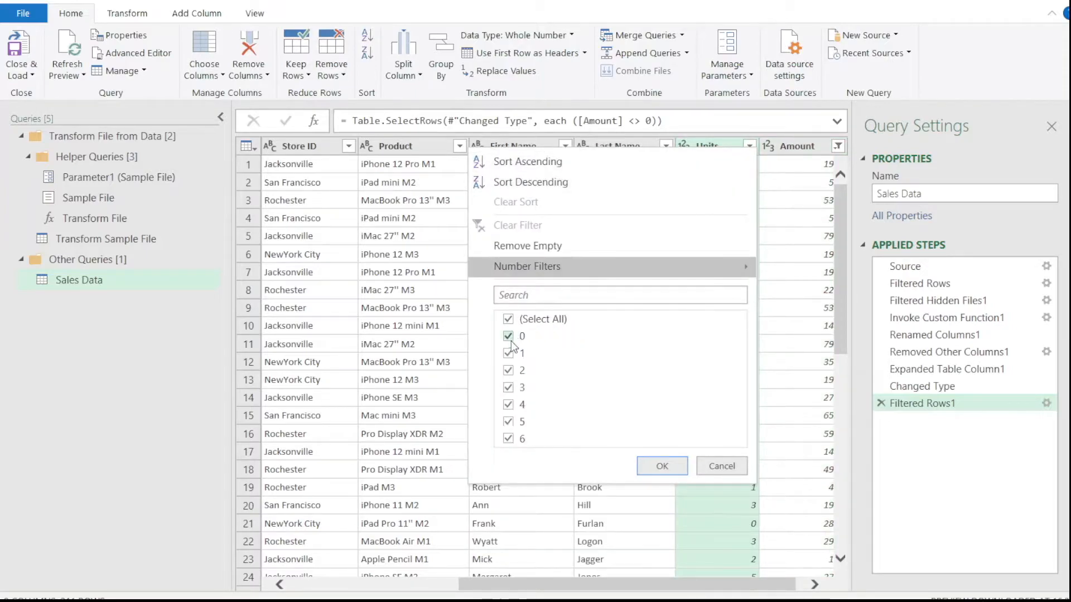
click(509, 337)
click(659, 465)
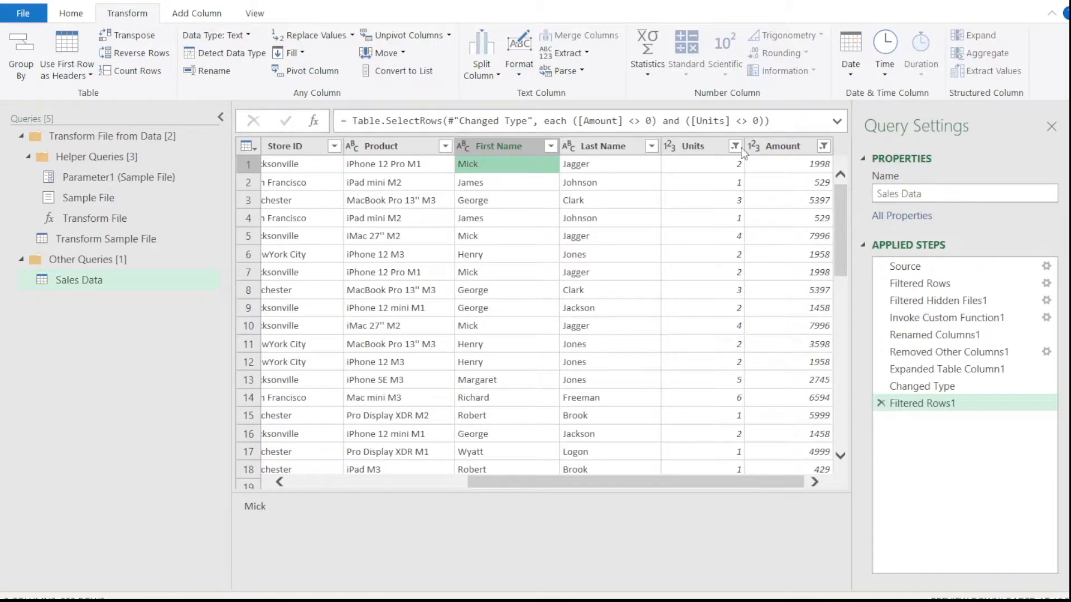
Merge the First Name and Last Name columns into one column named Sales Rep, using Space as the separator
click(301, 146)
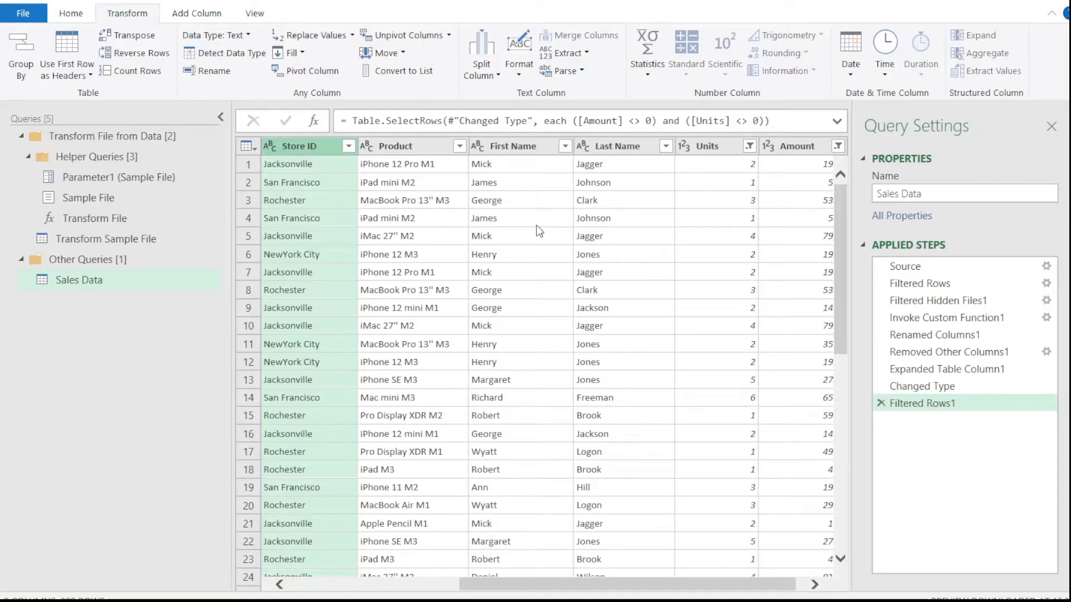
click(519, 146)
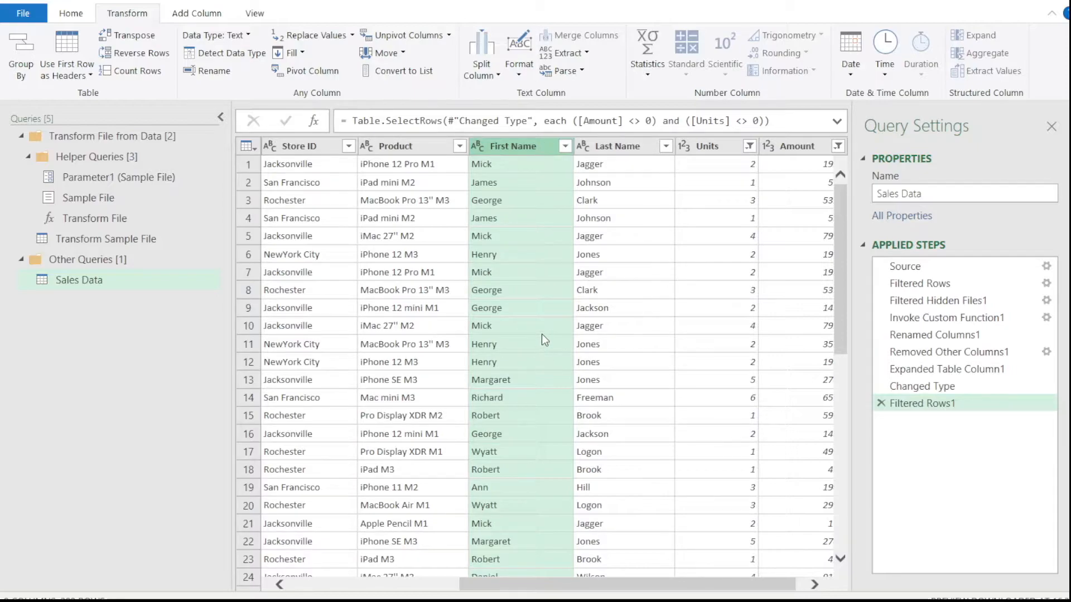
ctrl+click(626, 146)
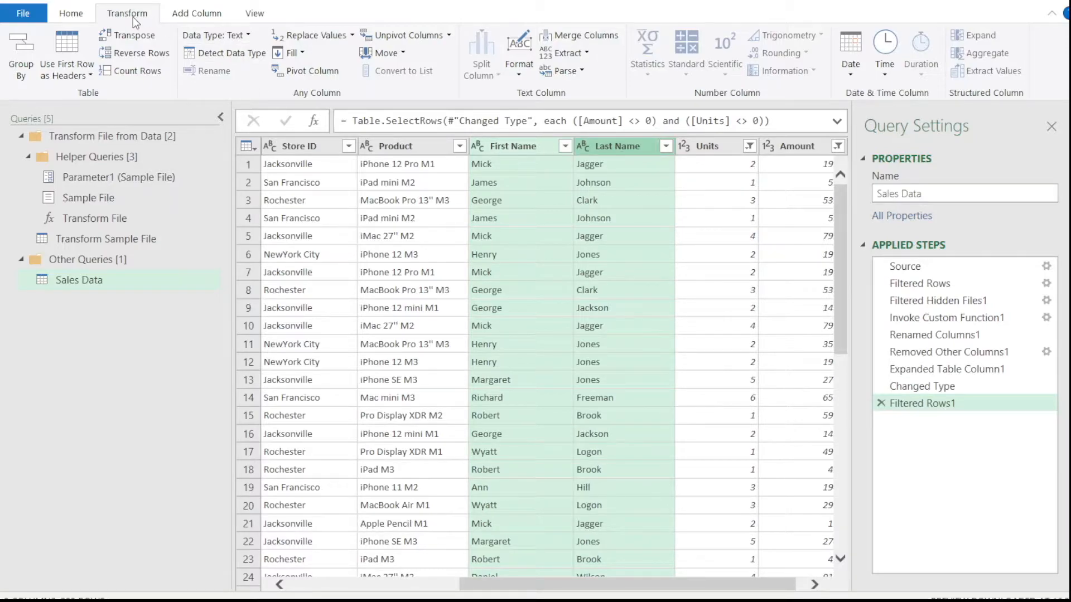
click(613, 38)
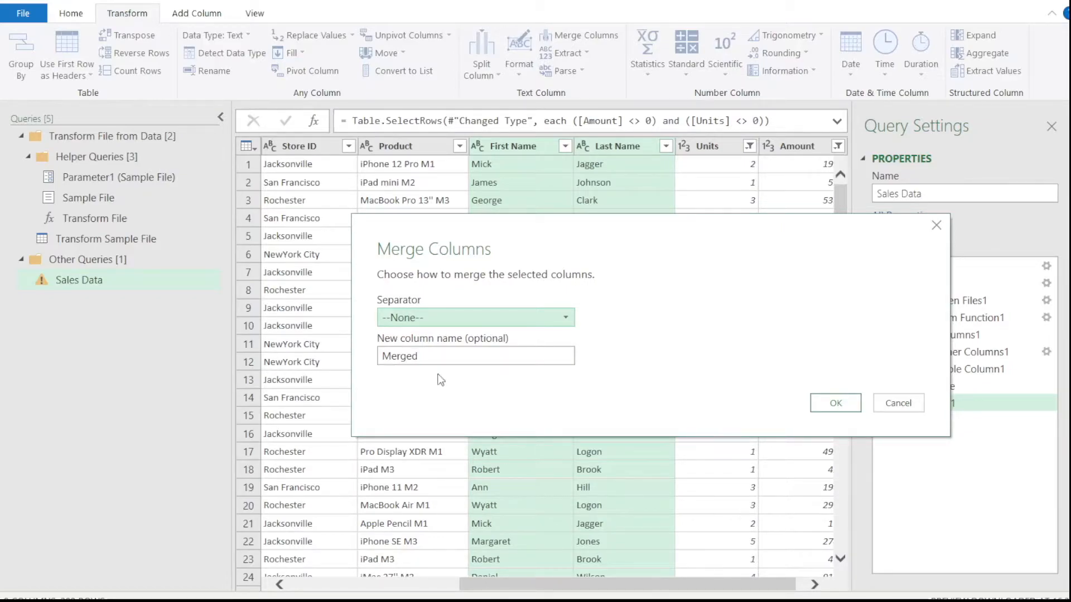
click(572, 319)
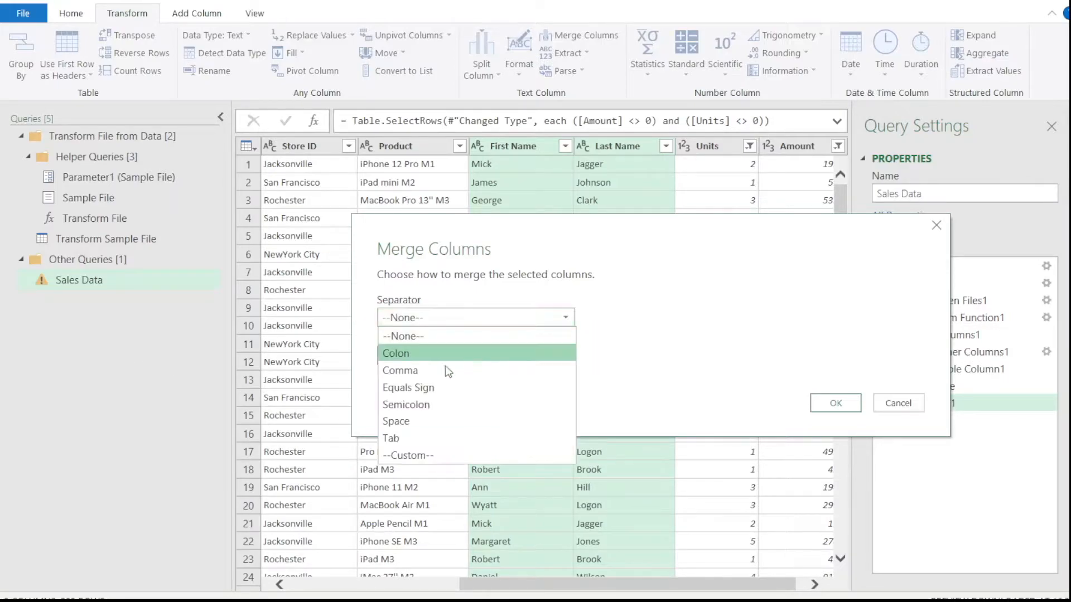
click(442, 422)
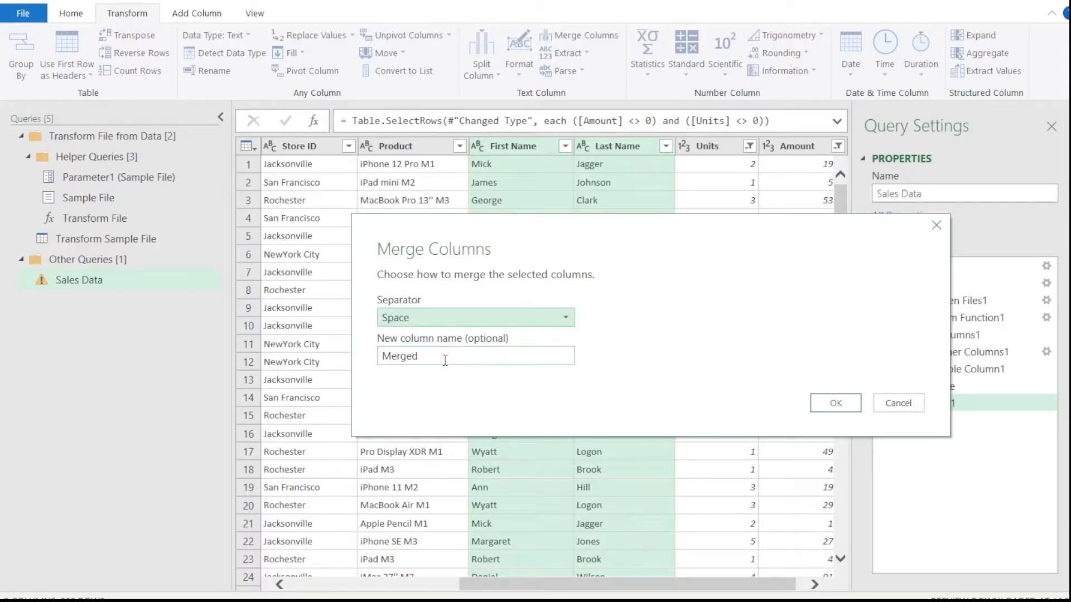
drag(448, 357, 374, 358)
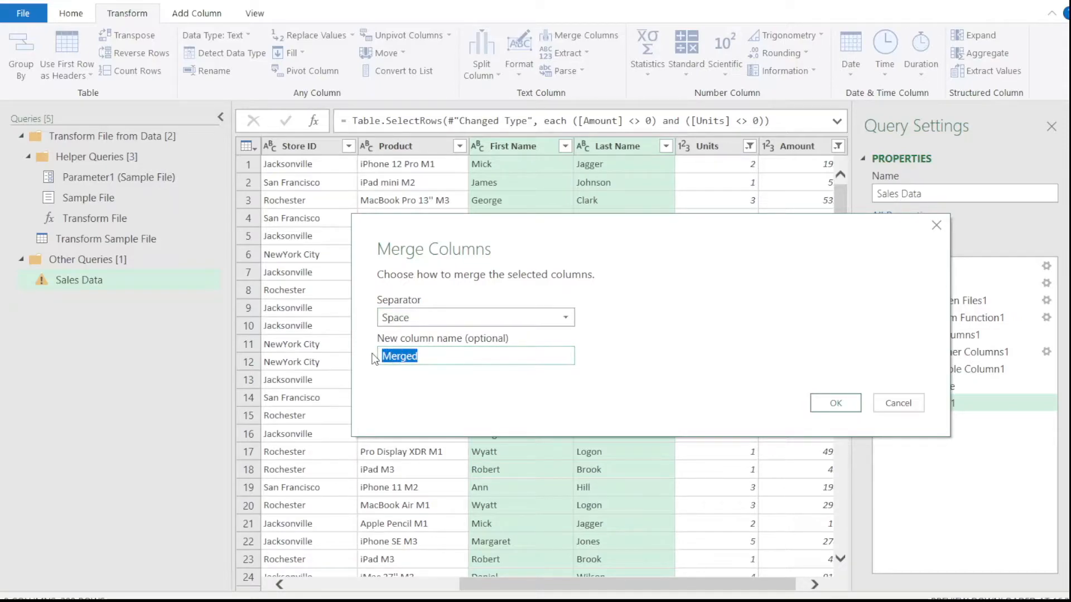
text(Sales Rep)
click(835, 403)
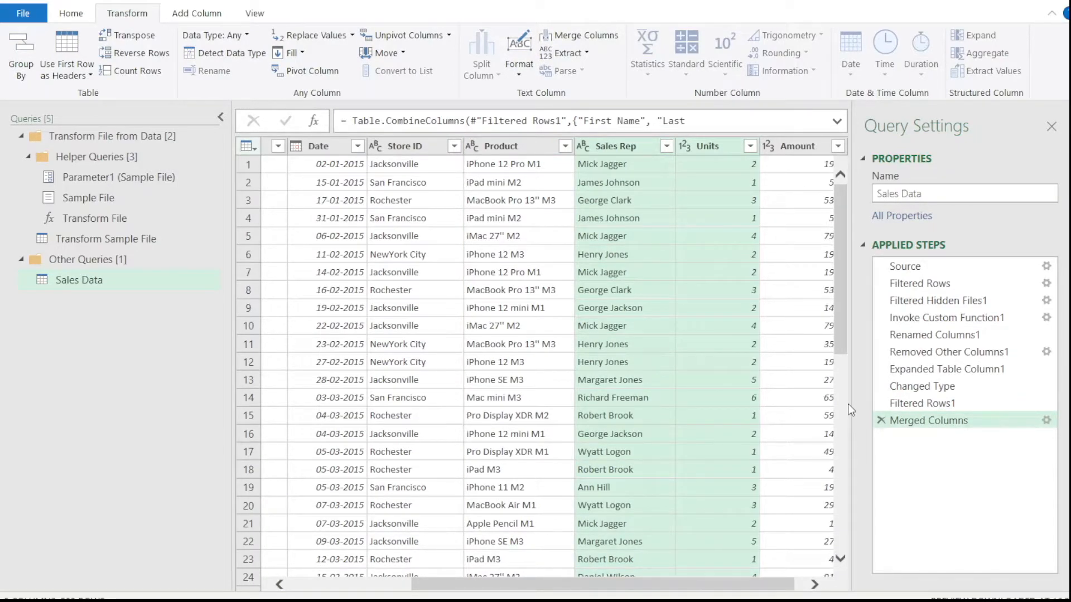
Load the cleaned Sales Data query into a new worksheet and close the Workbook Queries pane
click(644, 144)
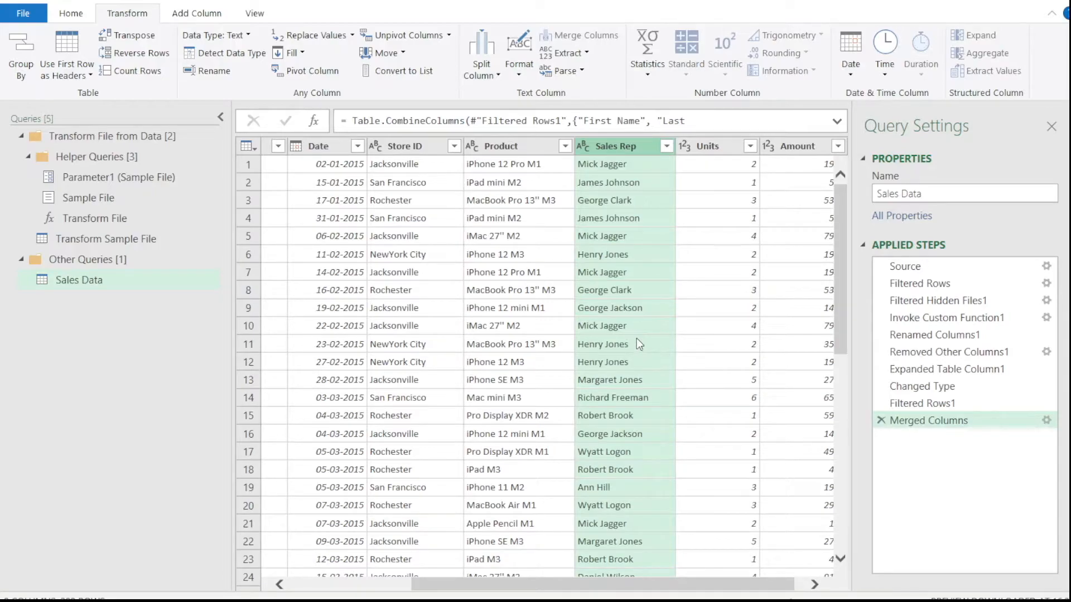
click(75, 15)
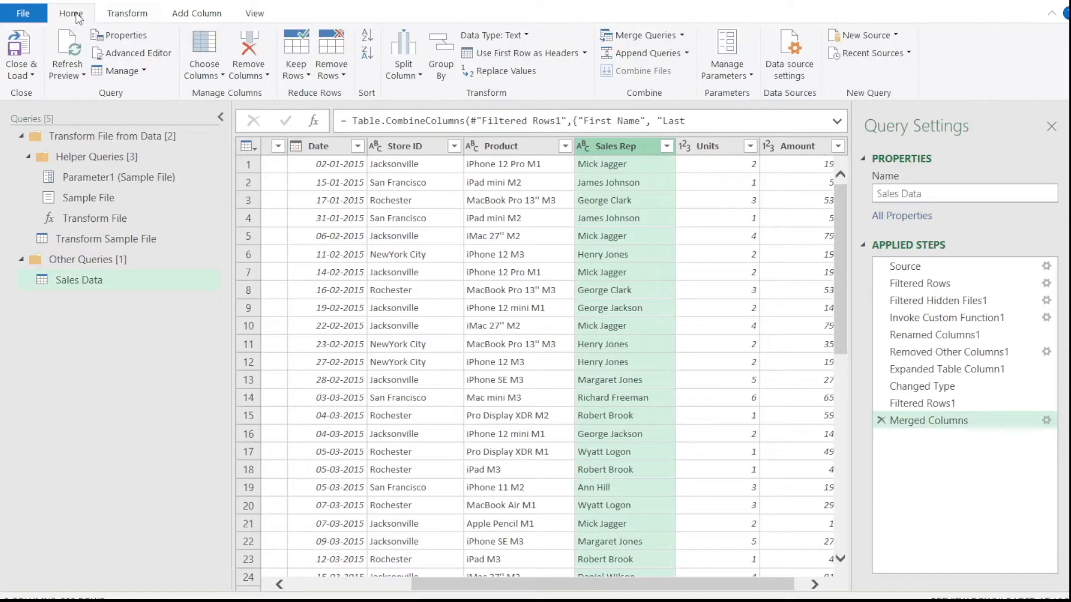
click(35, 75)
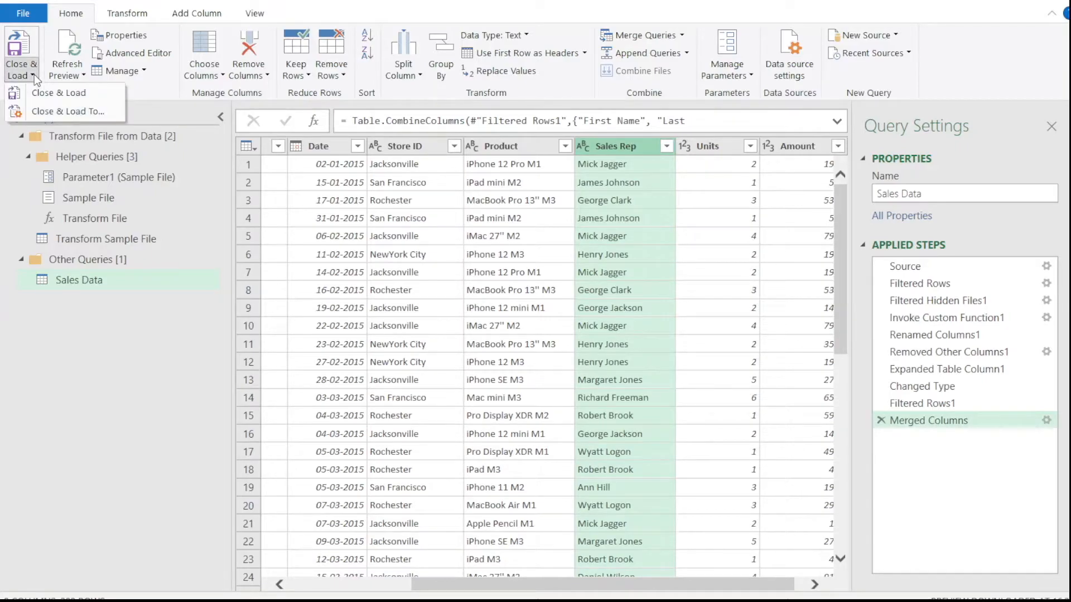
click(55, 94)
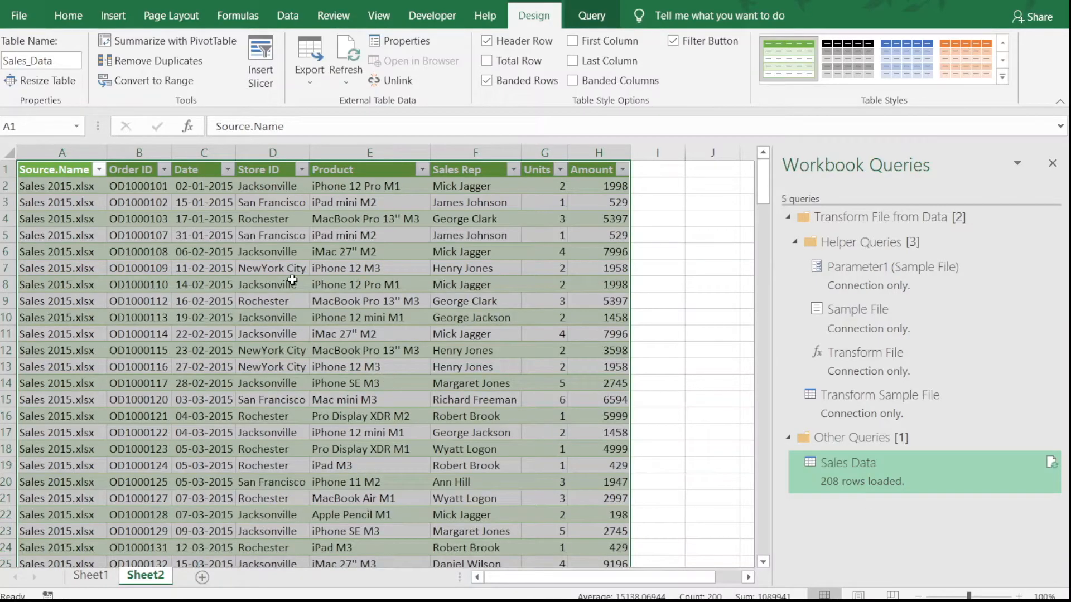
click(1053, 165)
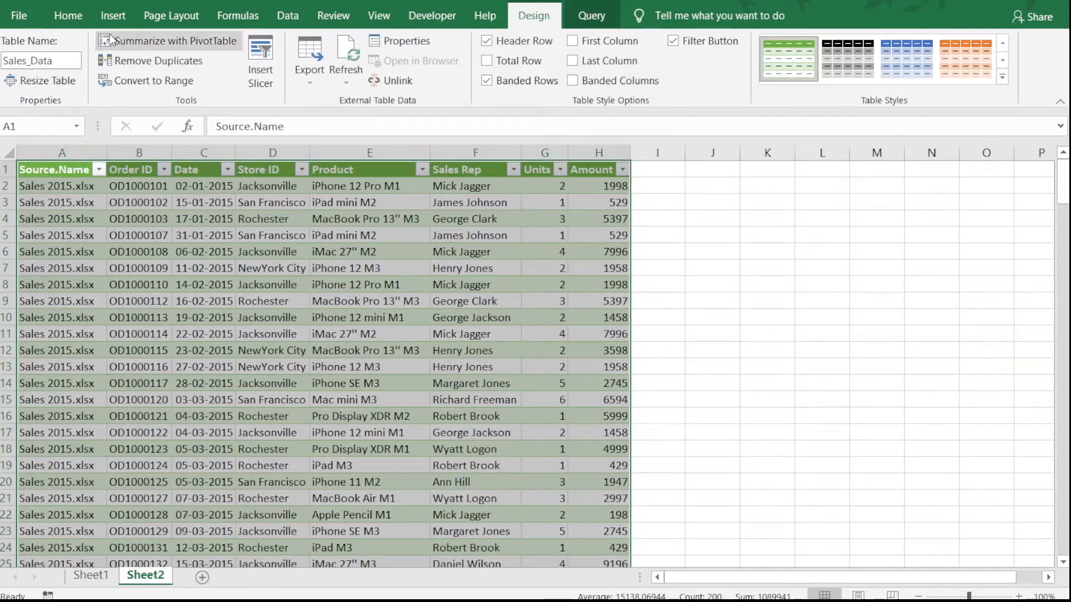
Start a PivotTable from the Sales_Data table with an existing worksheet as its destination
click(112, 15)
click(26, 56)
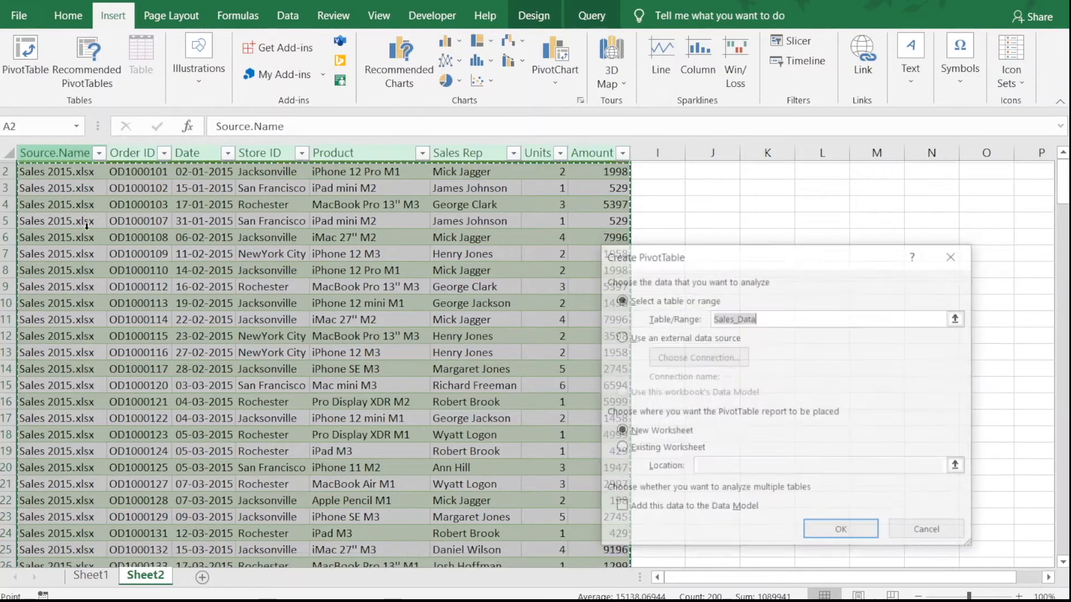
click(664, 449)
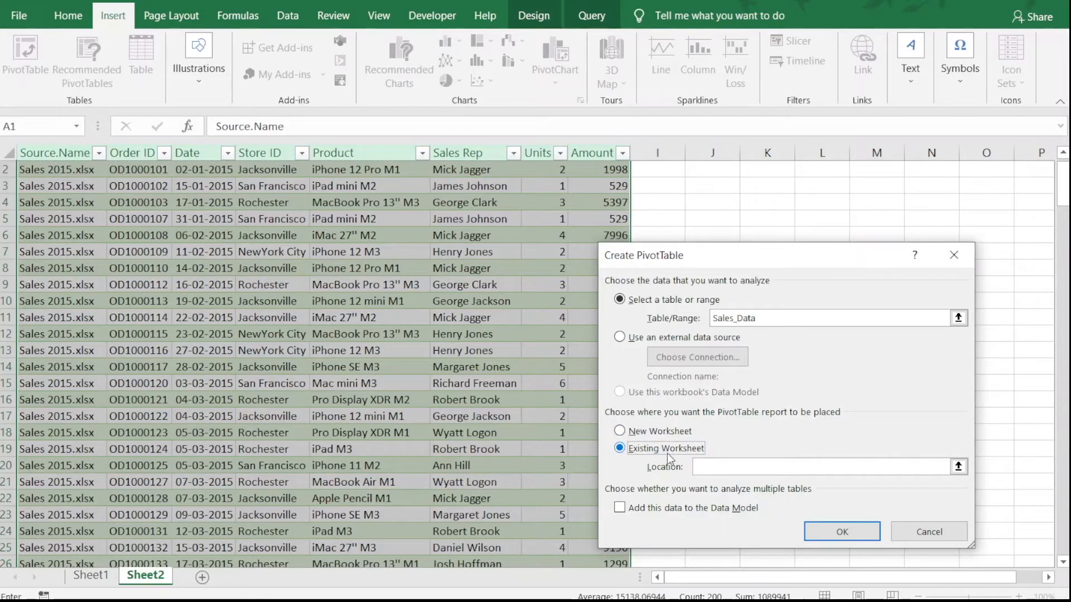
Try to place the PivotTable in cell B2 of Sheet1
click(958, 466)
click(89, 574)
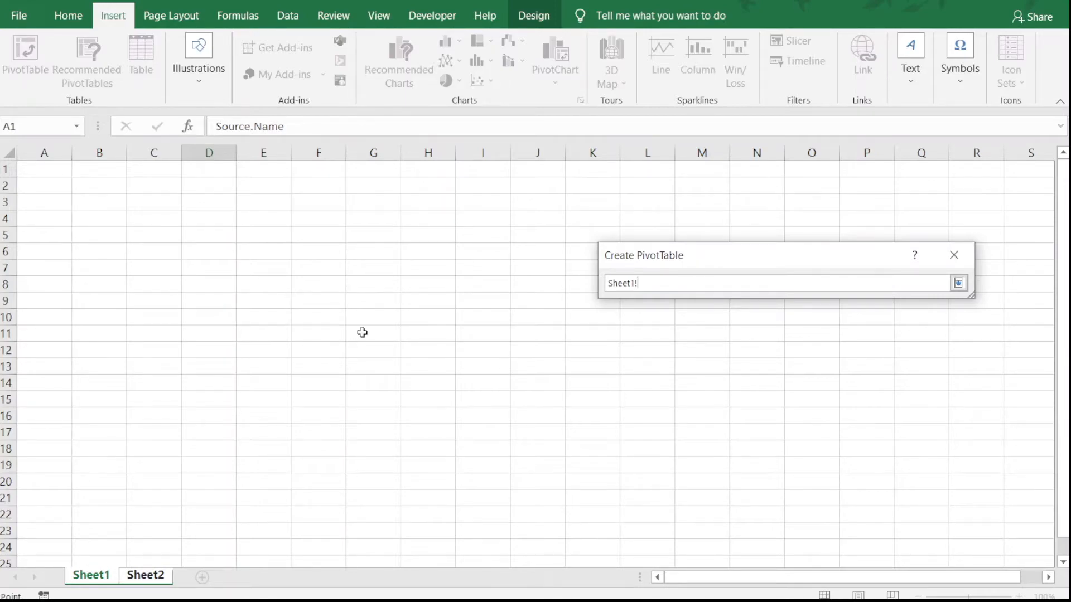
click(958, 283)
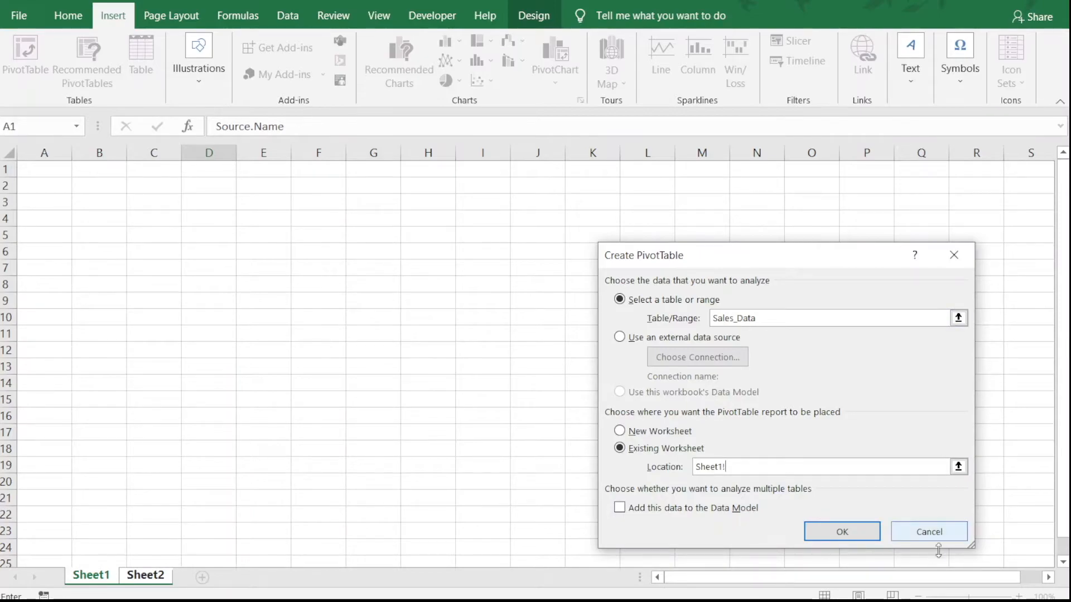
click(959, 467)
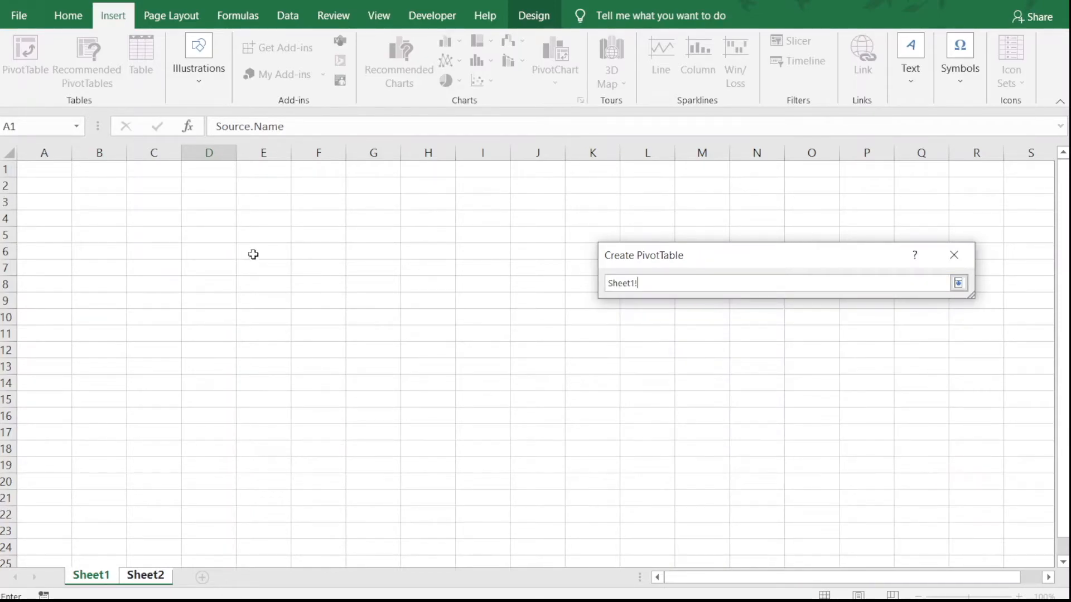
click(78, 184)
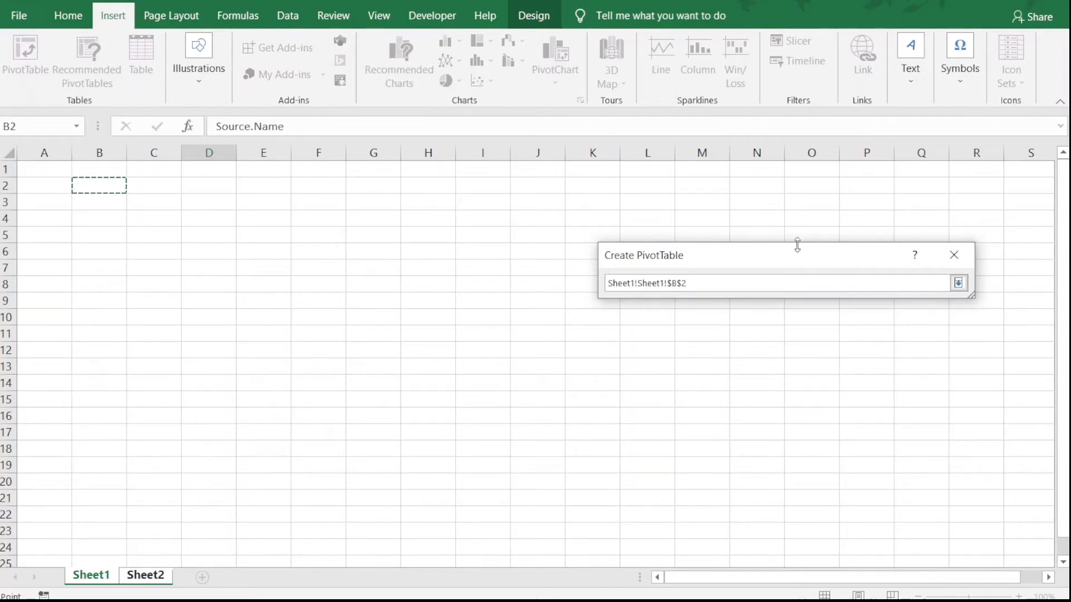
click(964, 283)
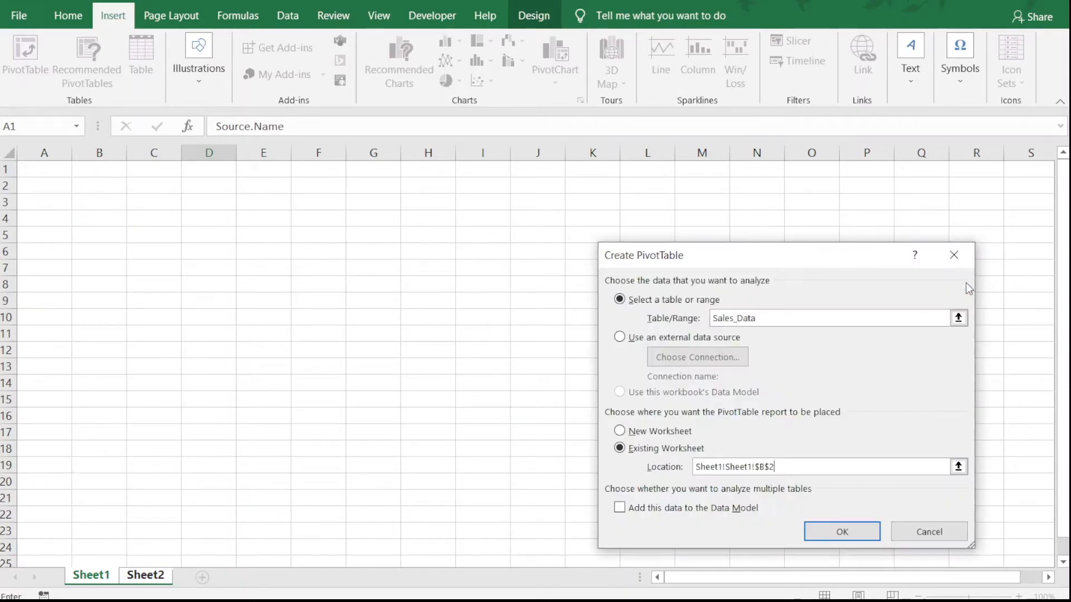
click(875, 531)
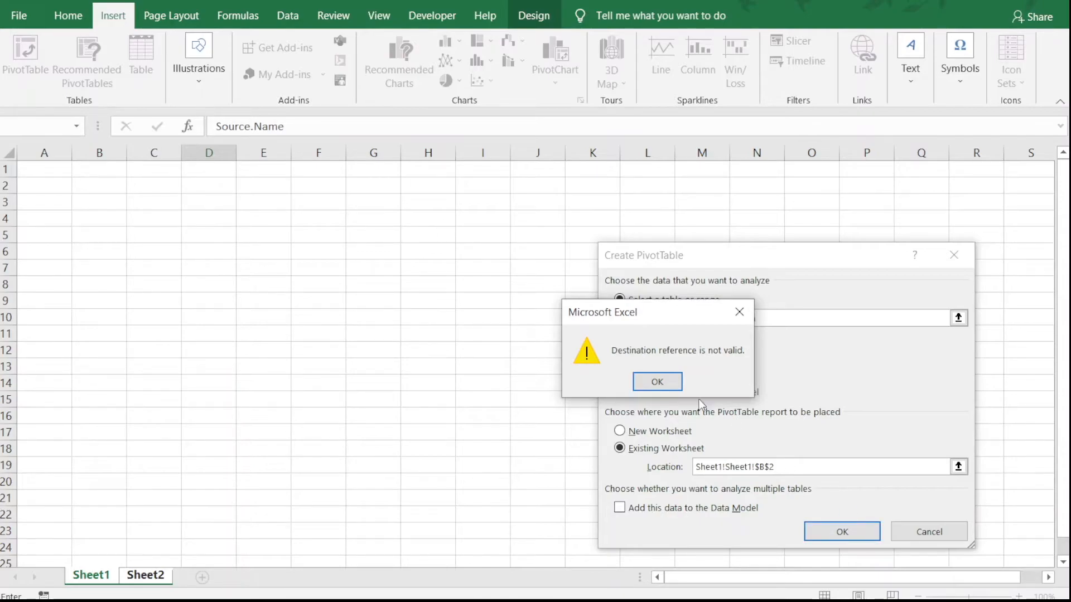
click(667, 386)
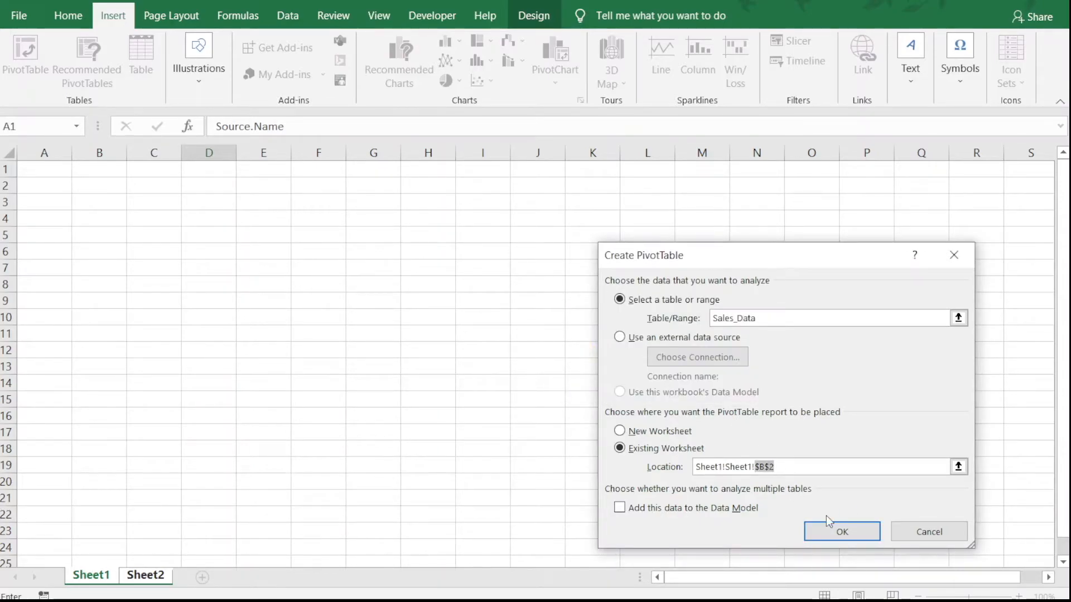
Replace the destination reference with cell B3 of Sheet1 and create the PivotTable there
drag(812, 467, 680, 467)
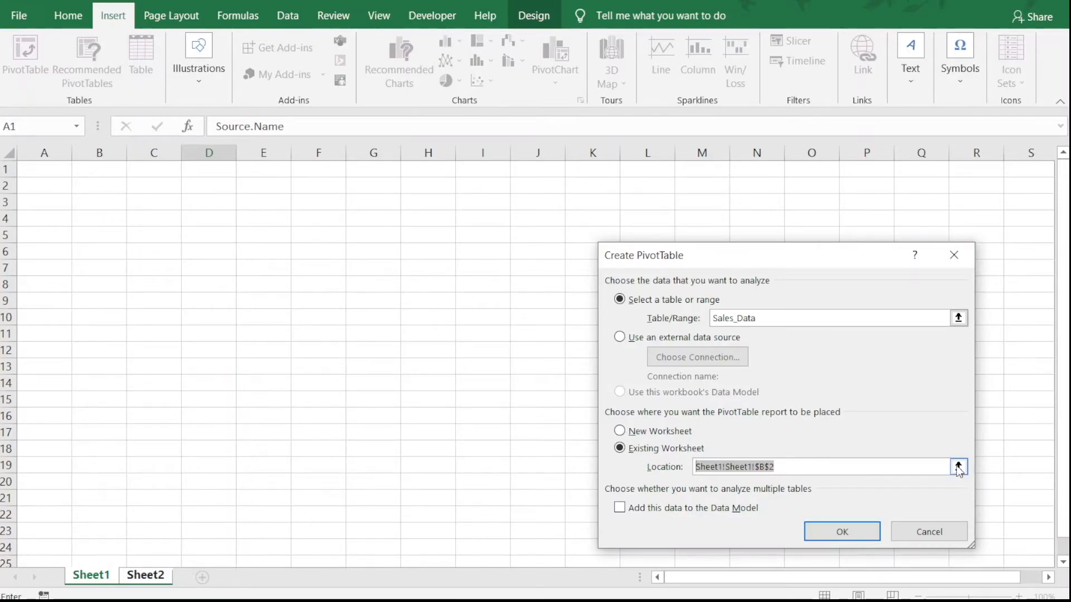
key(BackSpace)
click(957, 467)
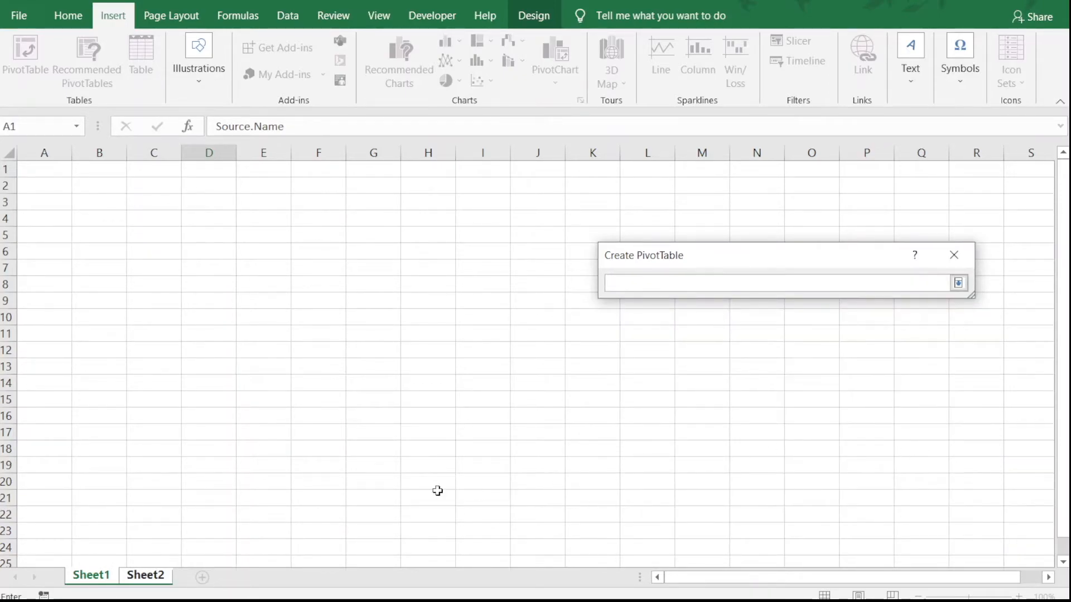
click(92, 576)
click(111, 205)
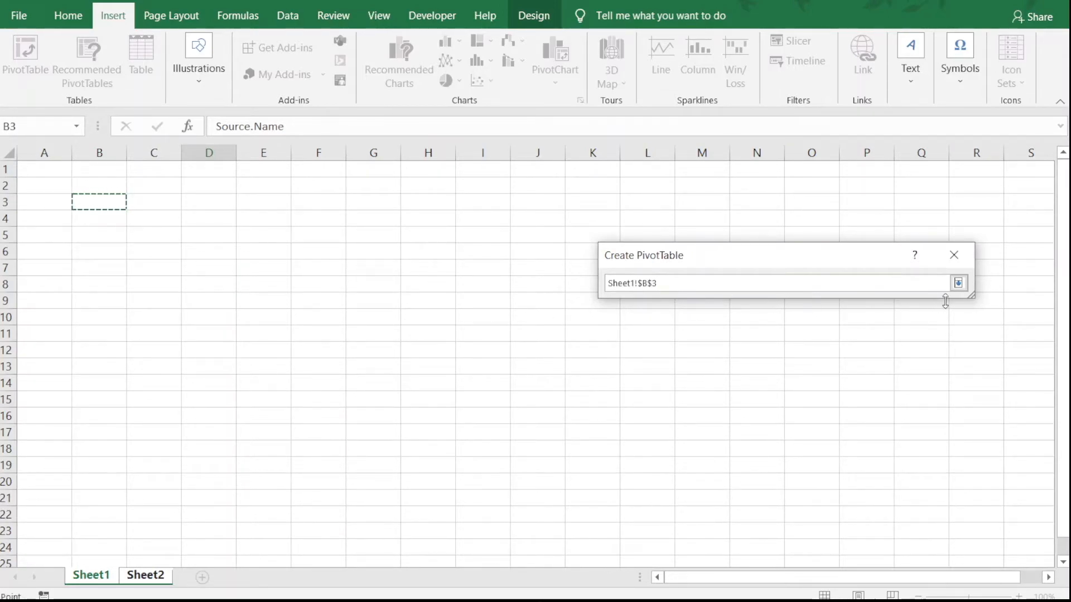
click(962, 285)
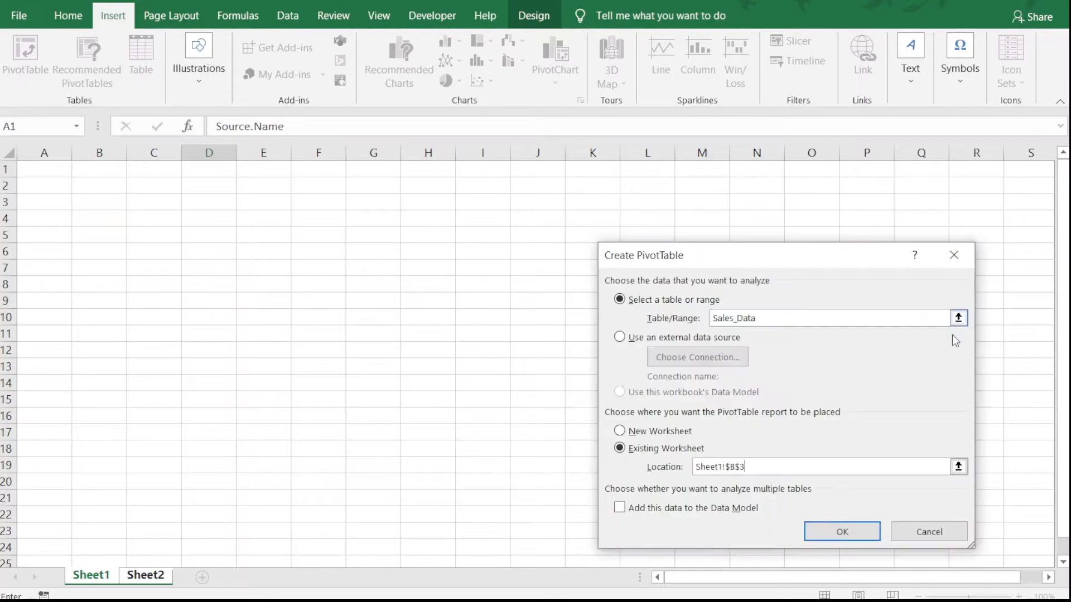
click(862, 530)
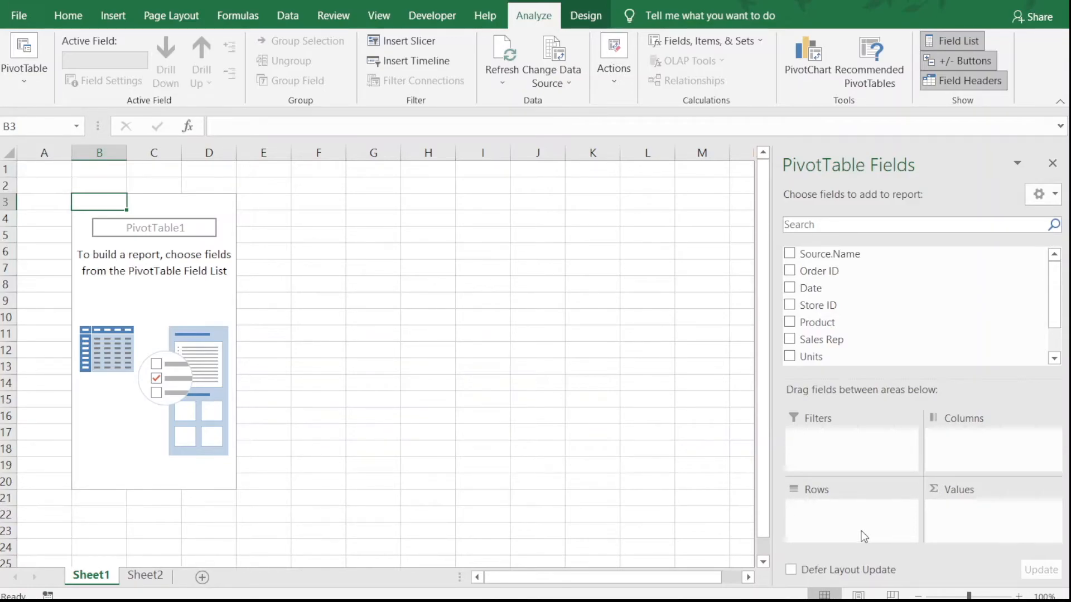
Add the Date field to the PivotTable rows, and undock and lengthen the PivotTable Fields pane
click(790, 288)
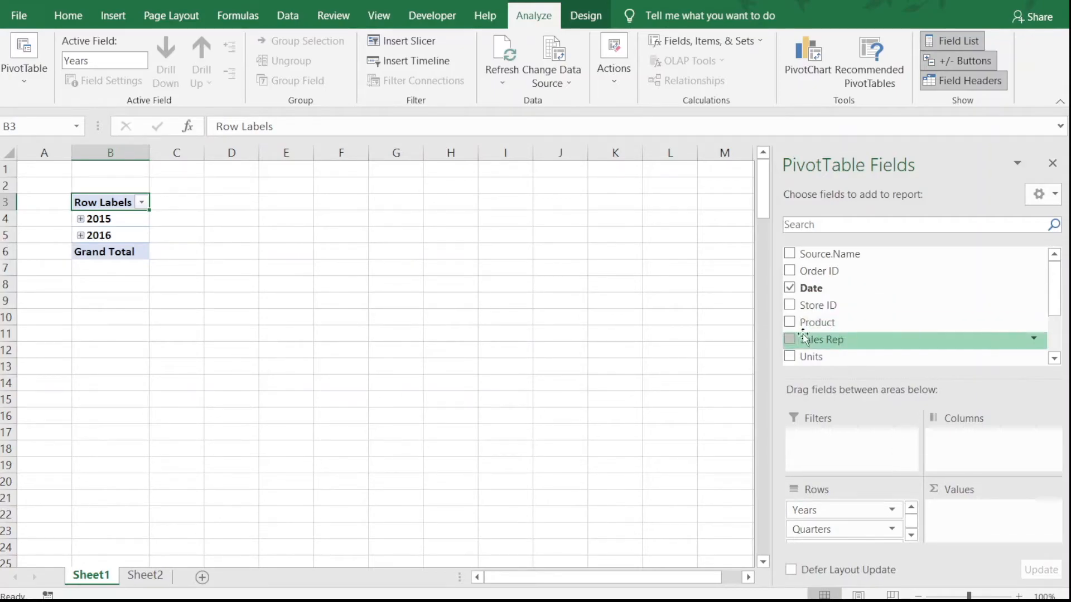
drag(922, 162, 625, 134)
click(626, 334)
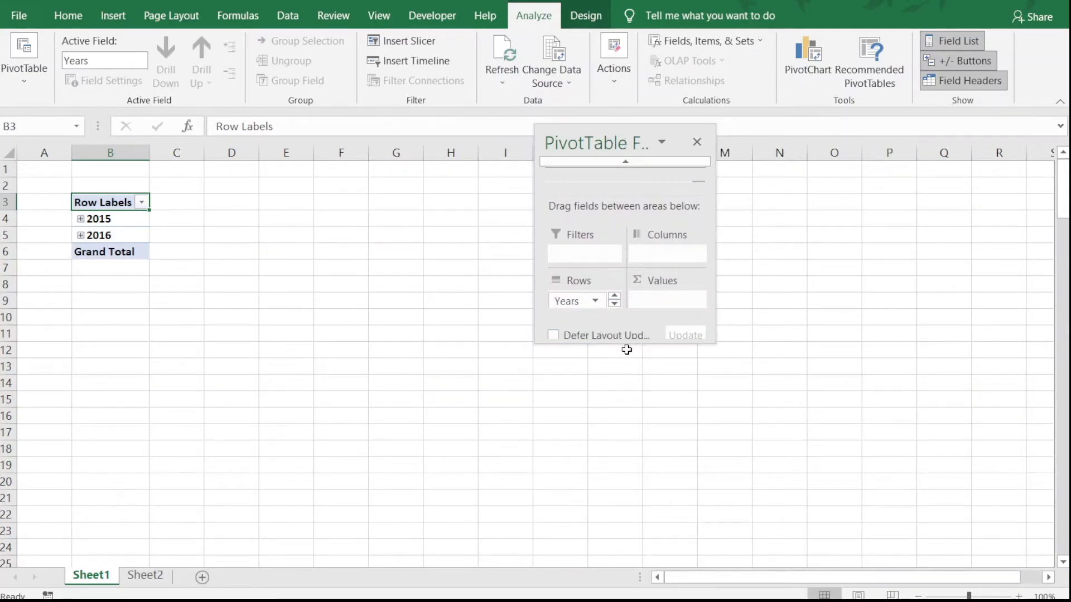
drag(627, 342, 634, 572)
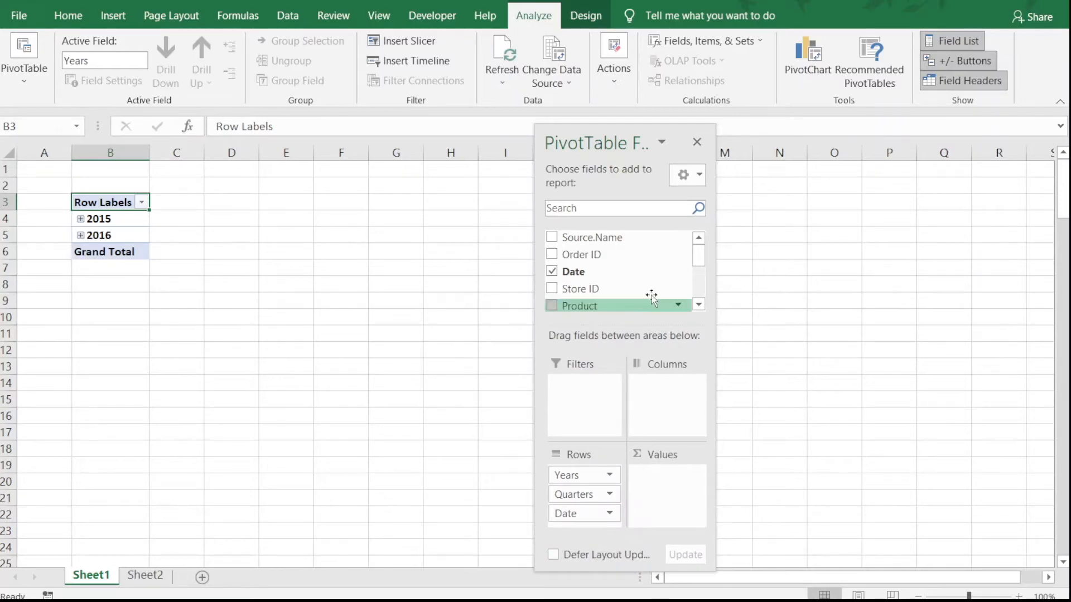
drag(623, 137, 625, 98)
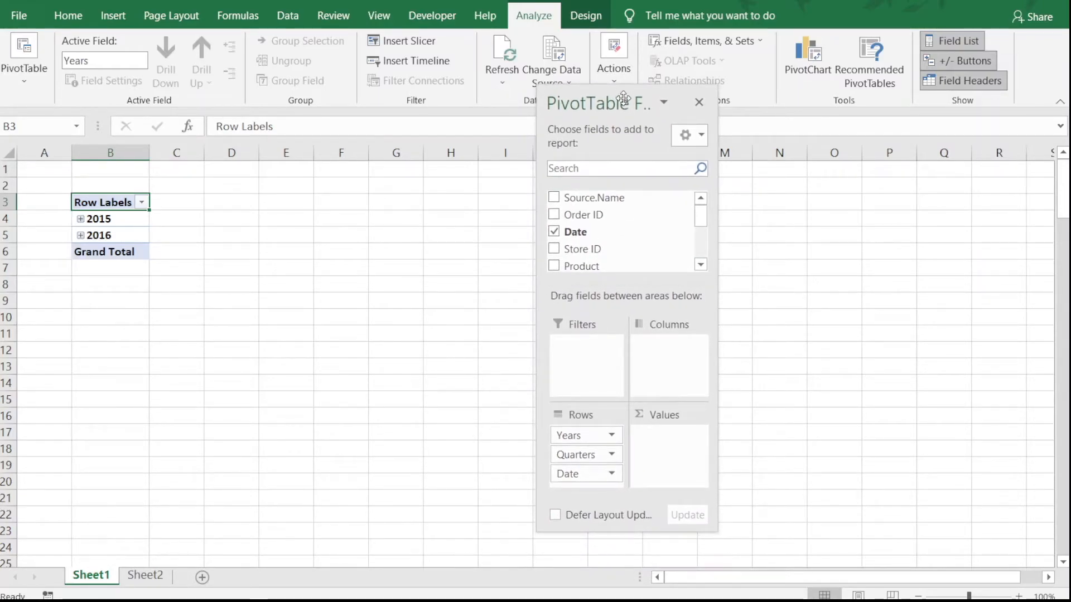
drag(633, 530, 635, 571)
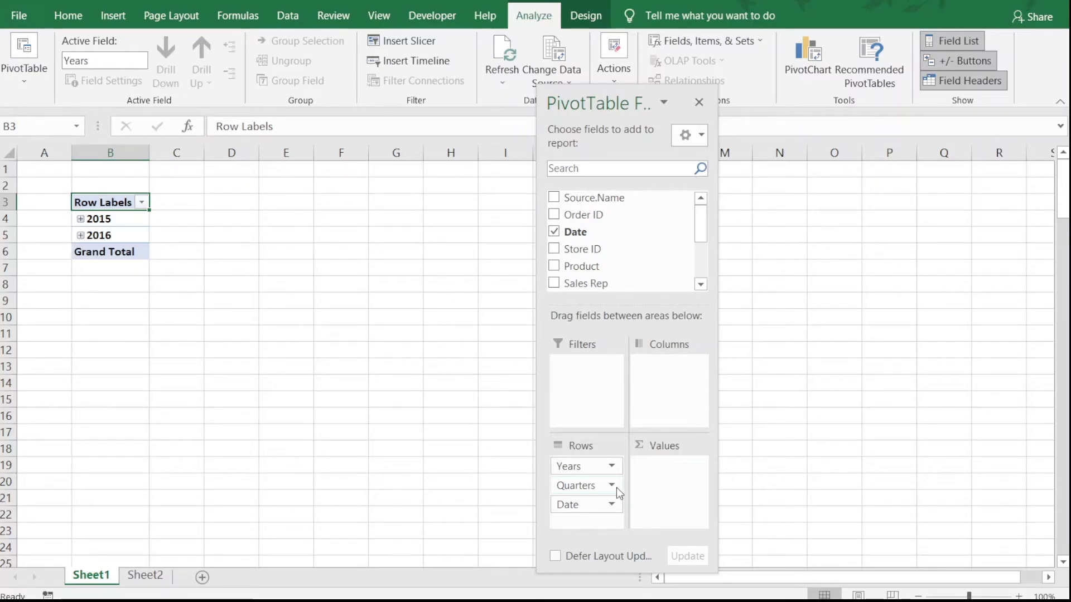
Expand 2015 and its first quarter in the PivotTable, and regroup the dates by months and years without quarters
click(81, 220)
click(93, 236)
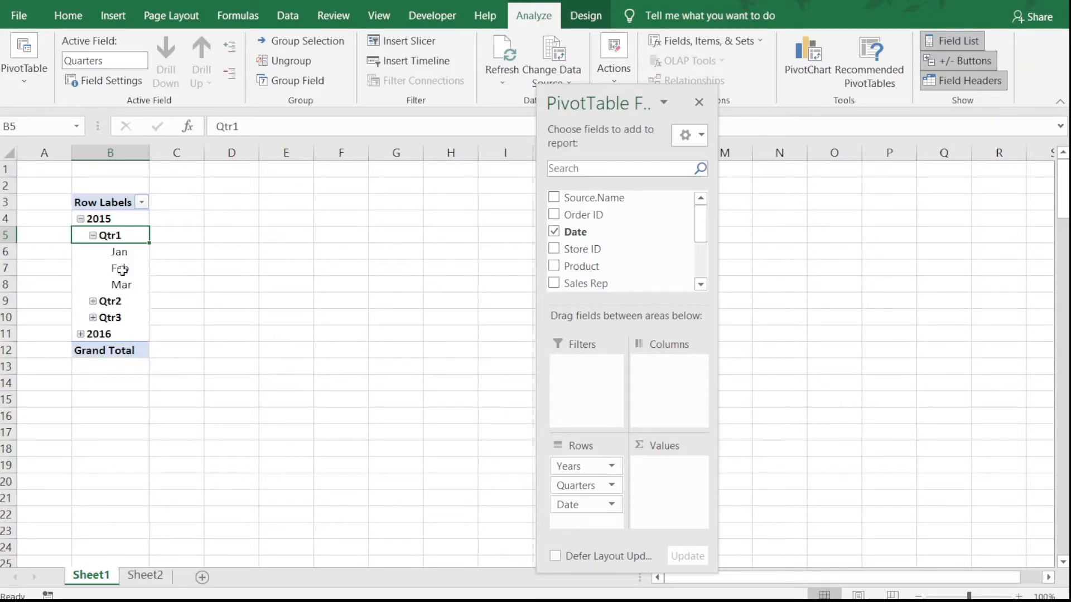
right_click(123, 237)
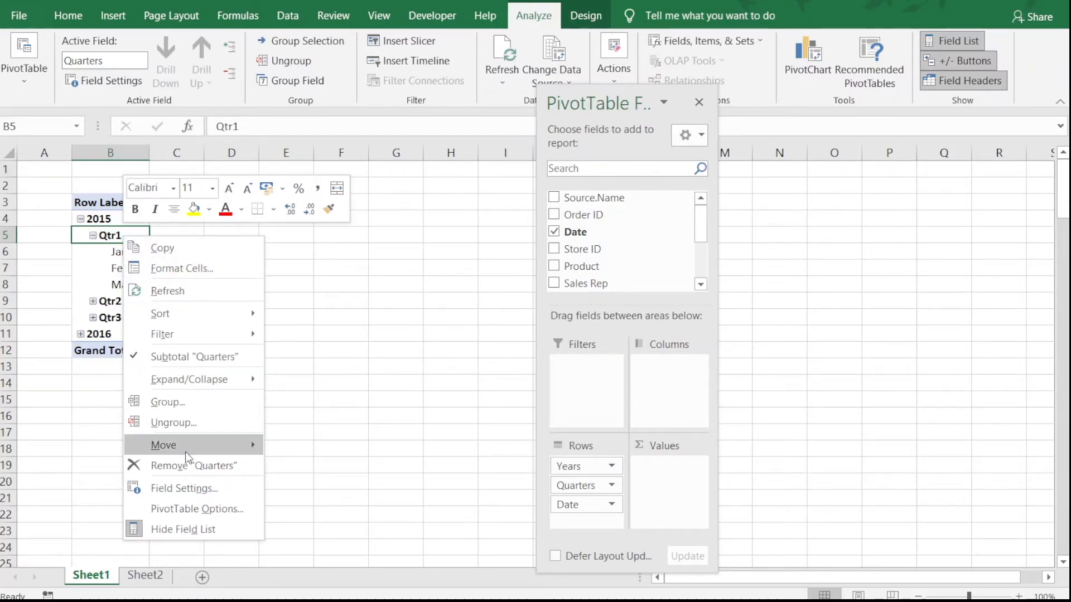
click(195, 399)
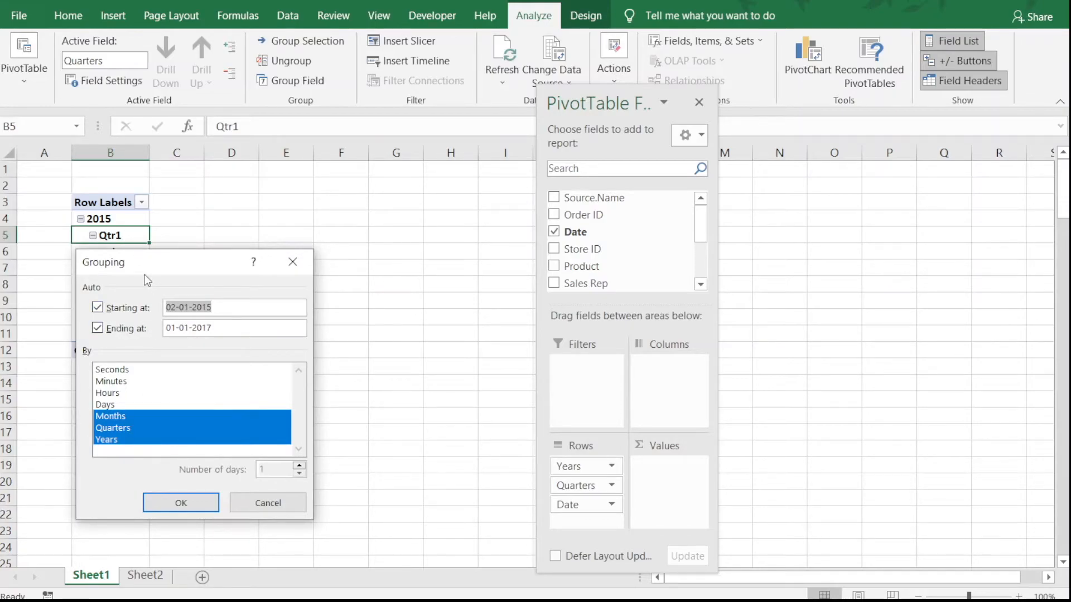
click(126, 428)
click(170, 504)
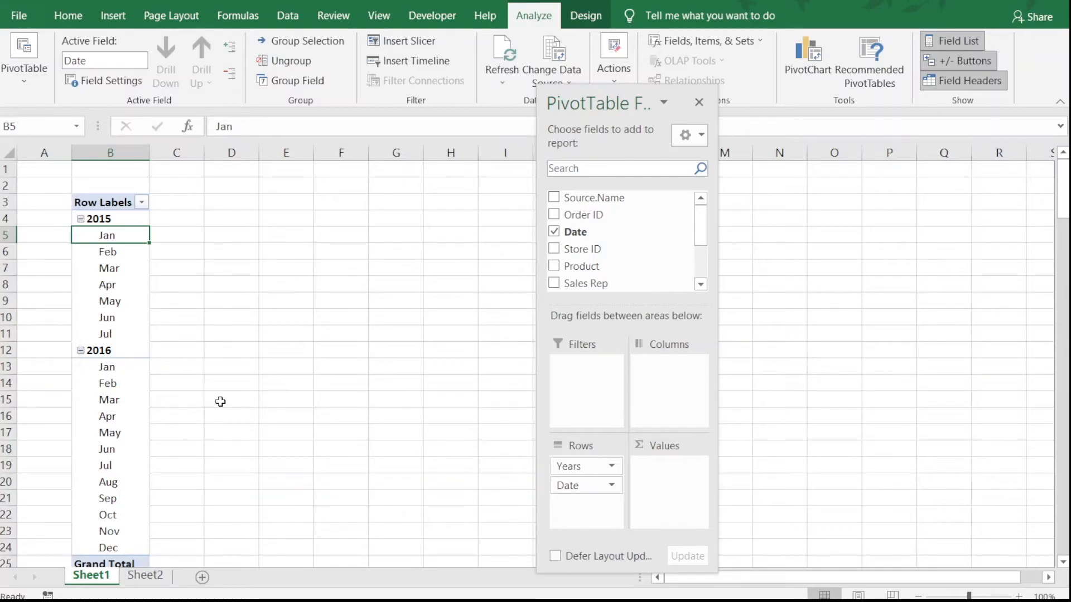
Remove the Date field from the PivotTable rows, leaving Years, and add the Amount field to the values
drag(575, 490, 443, 488)
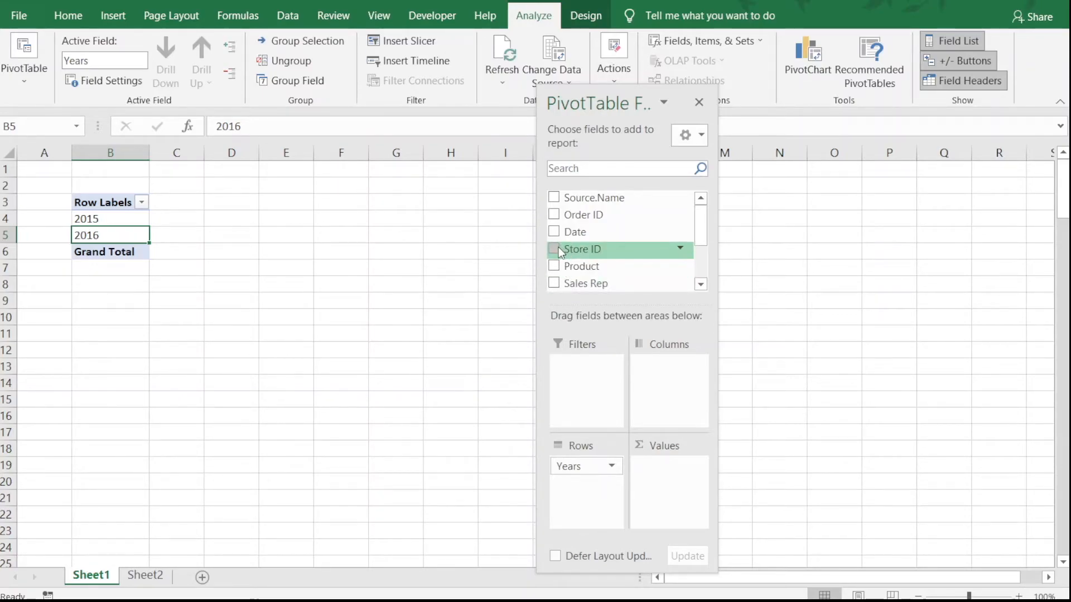
scroll(701, 244, down, 1)
drag(702, 245, 705, 273)
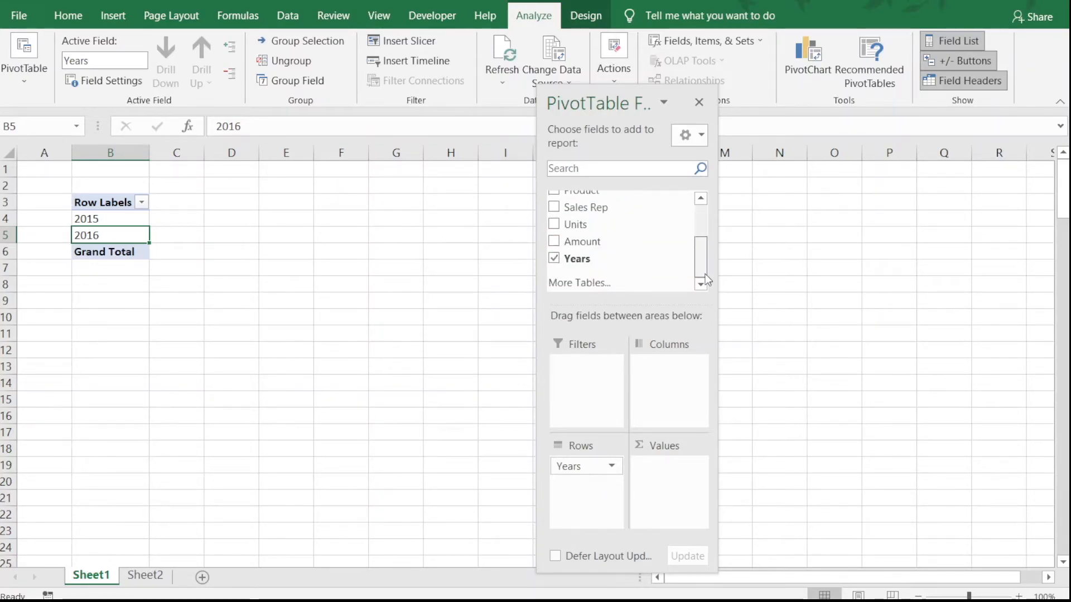
click(555, 241)
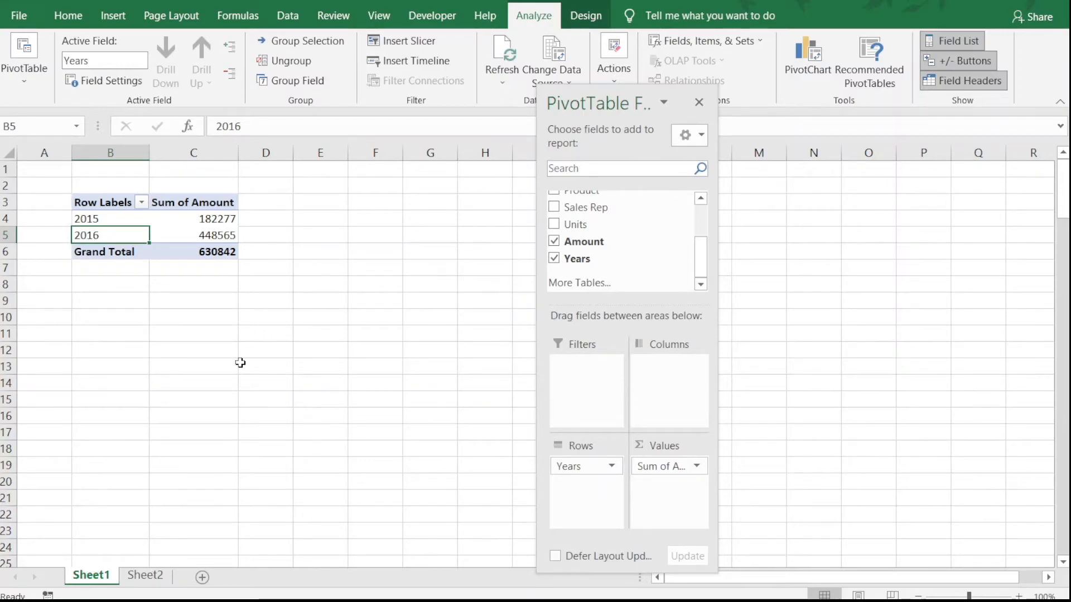
Add the Sales Rep field to the PivotTable, move it from rows to columns, and close the PivotTable Fields pane
click(555, 207)
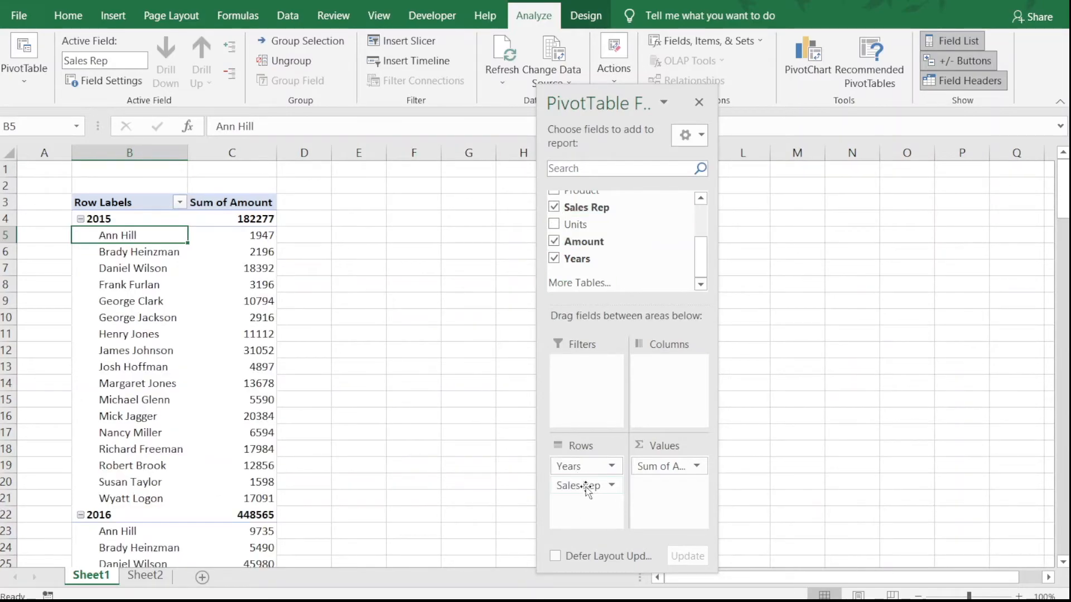
drag(579, 488, 664, 383)
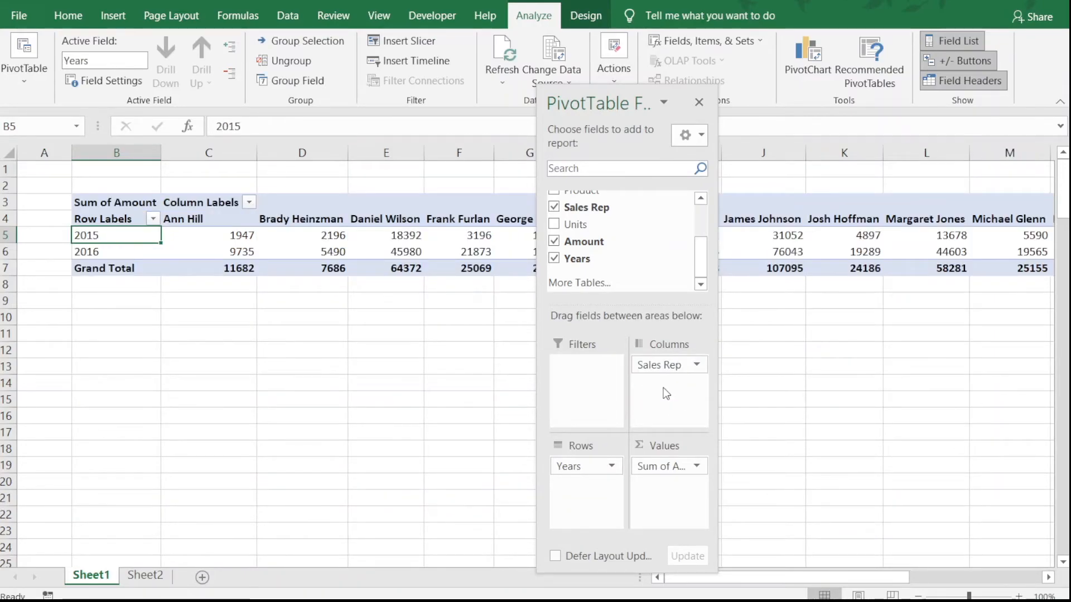
click(699, 103)
drag(726, 578, 700, 567)
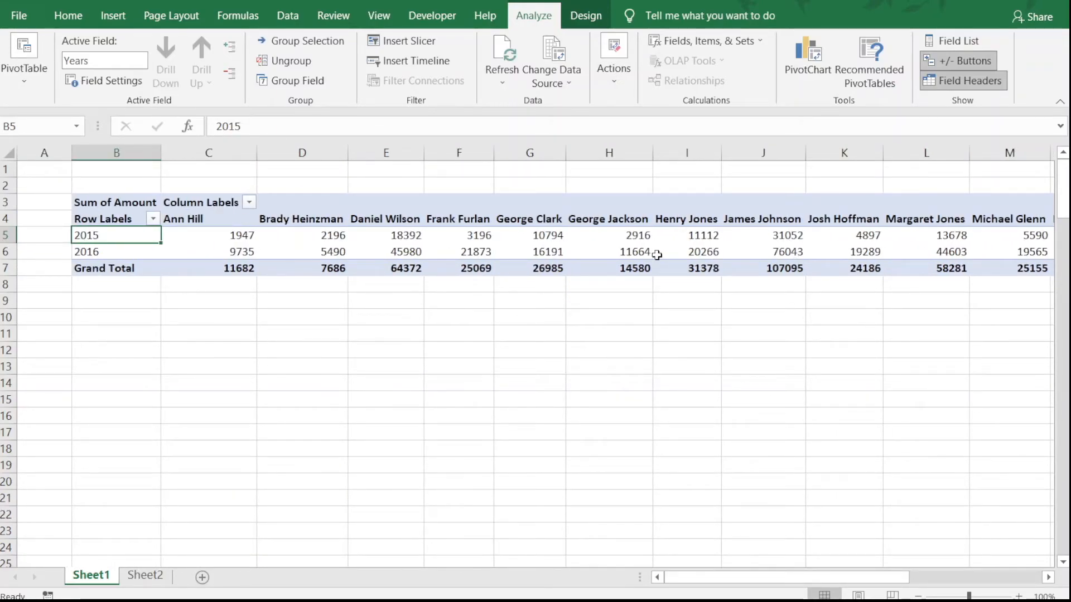
mouse_move(649, 249)
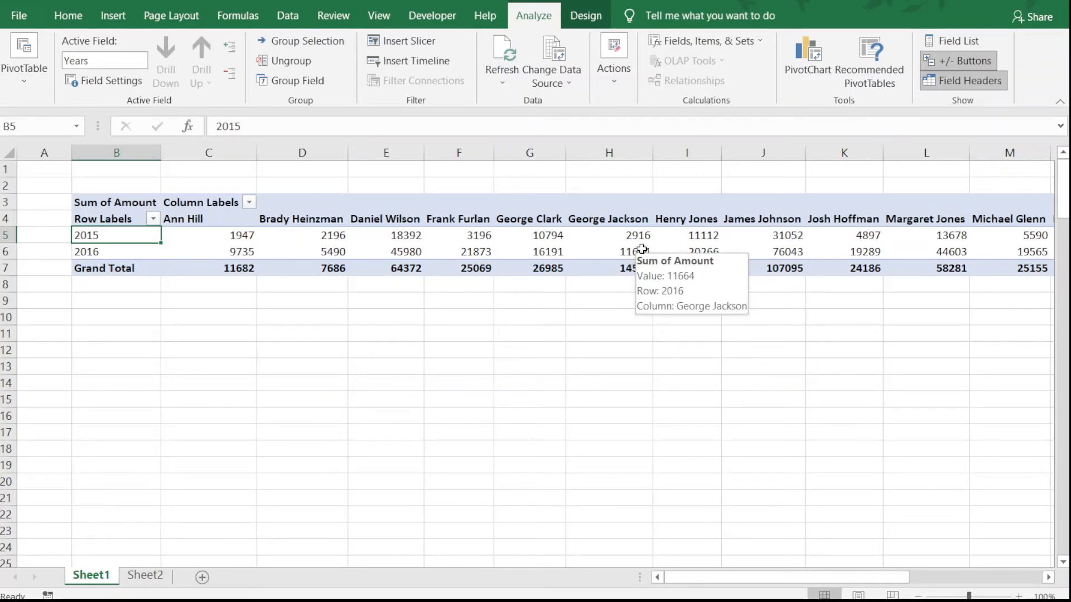
right_click(642, 249)
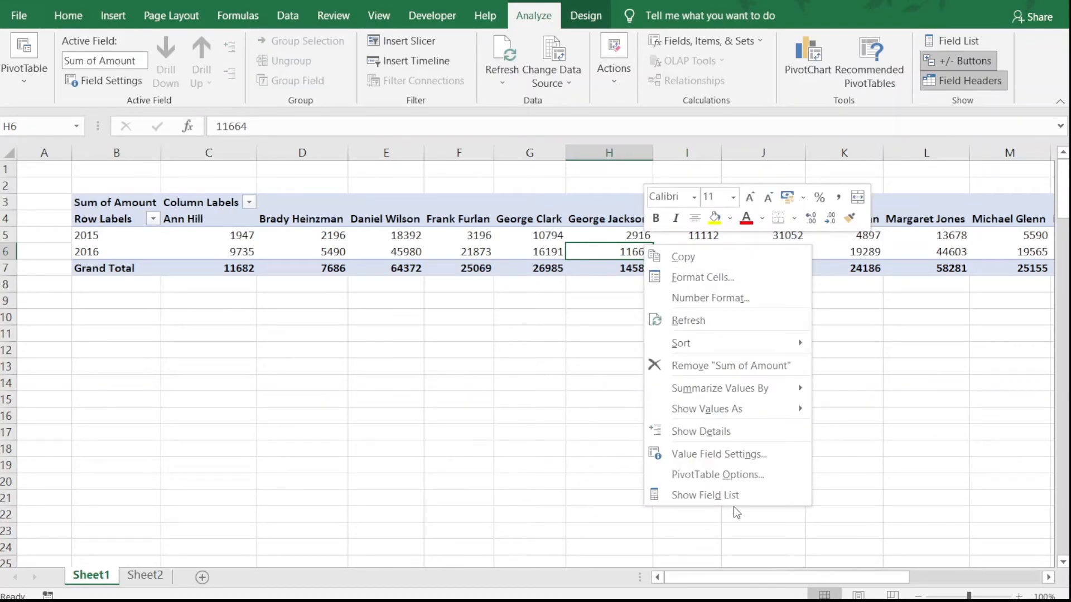
click(742, 475)
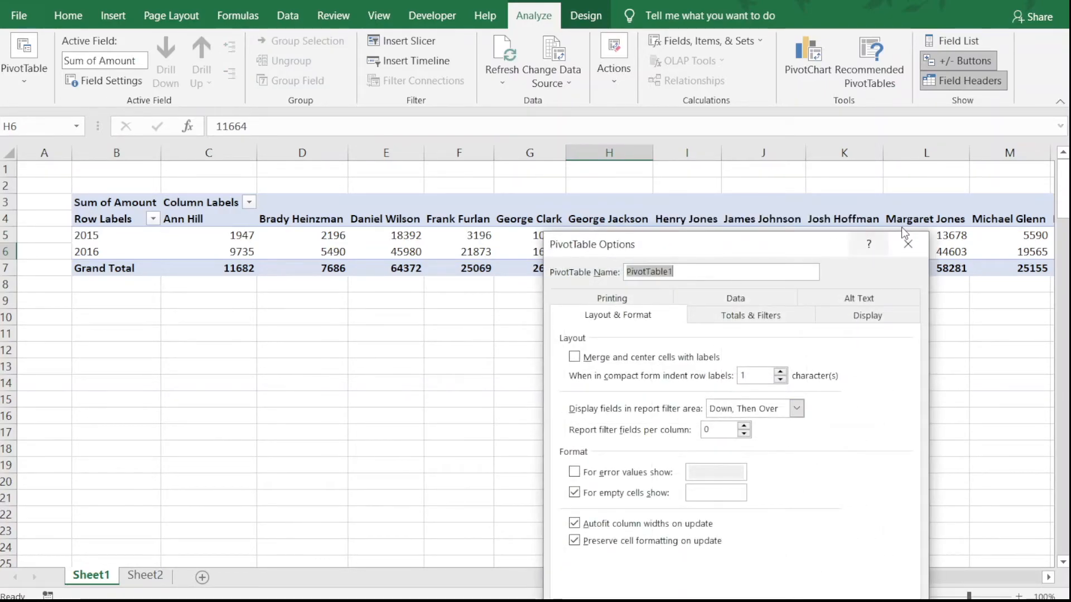
click(908, 244)
Show the PivotTable field list again, remove Sales Rep from the columns, and close the list
right_click(599, 252)
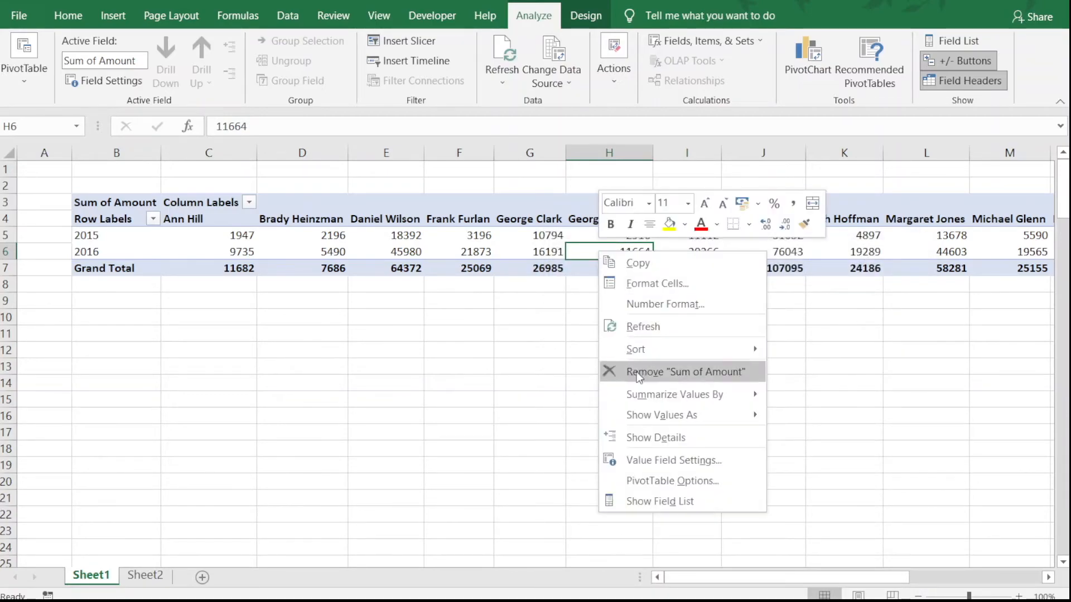
click(679, 502)
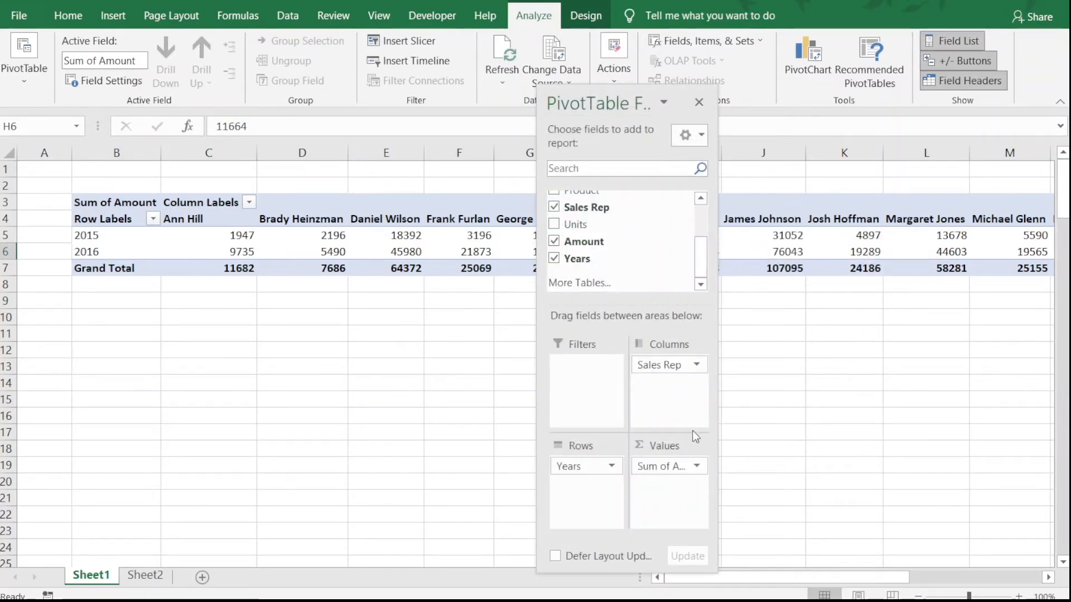
drag(671, 367, 433, 384)
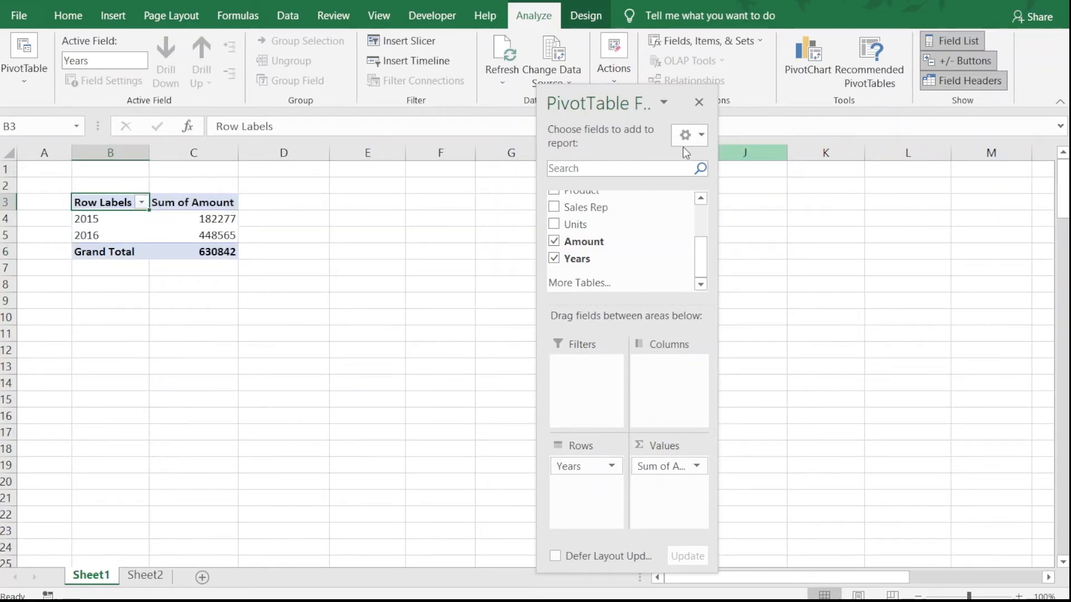
click(698, 102)
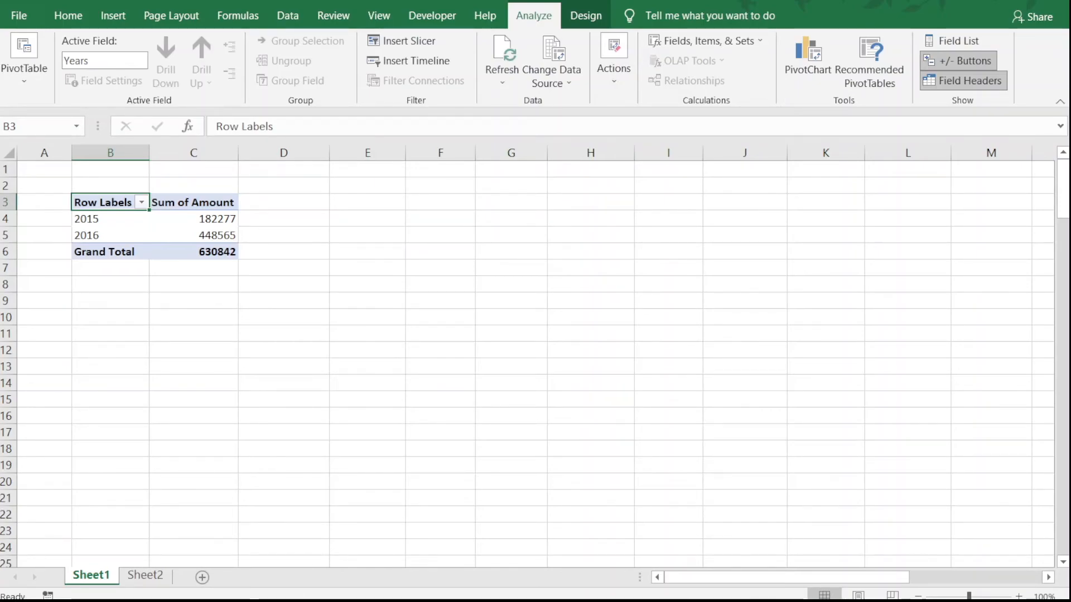
Switch to File Explorer and move Sales 2017.xlsx and Sales 2018.xlsx from the 29 - Power Query 2 folder into its Data subfolder
key(alt+Tab)
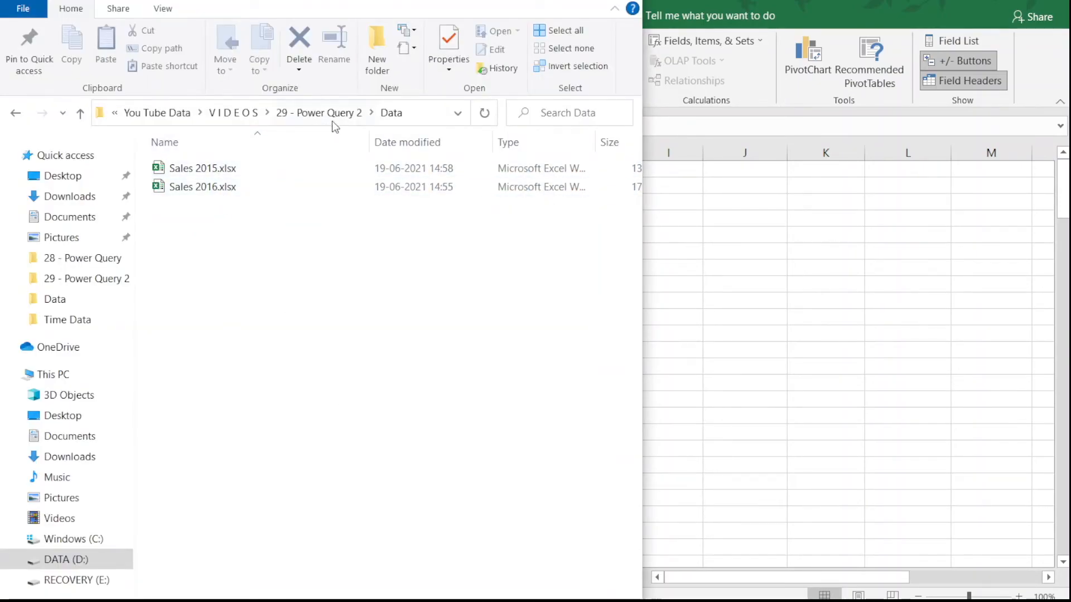
click(319, 112)
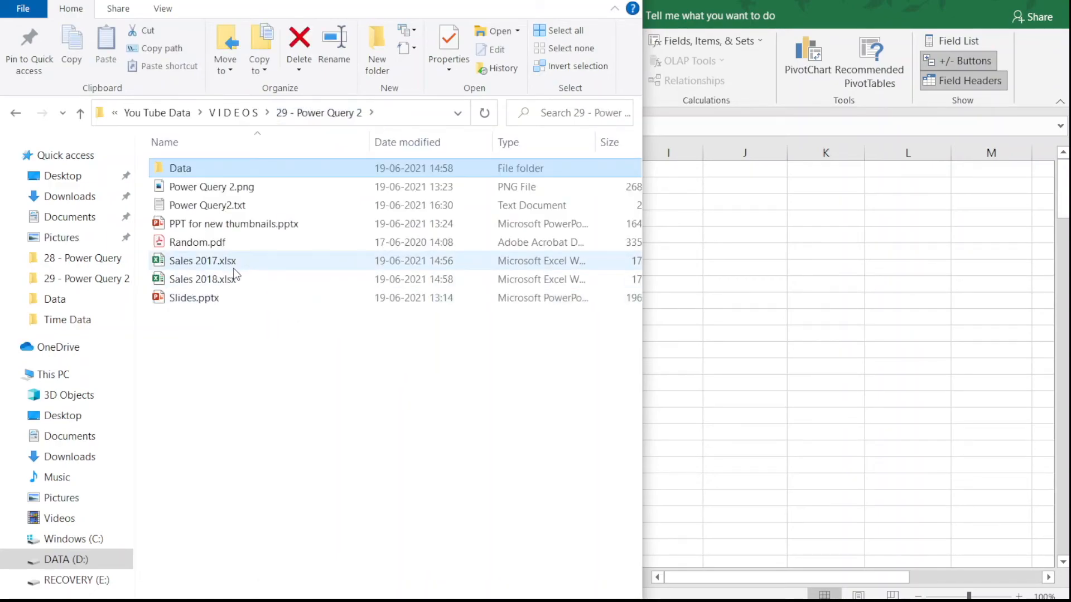
click(225, 263)
key(shift+Down)
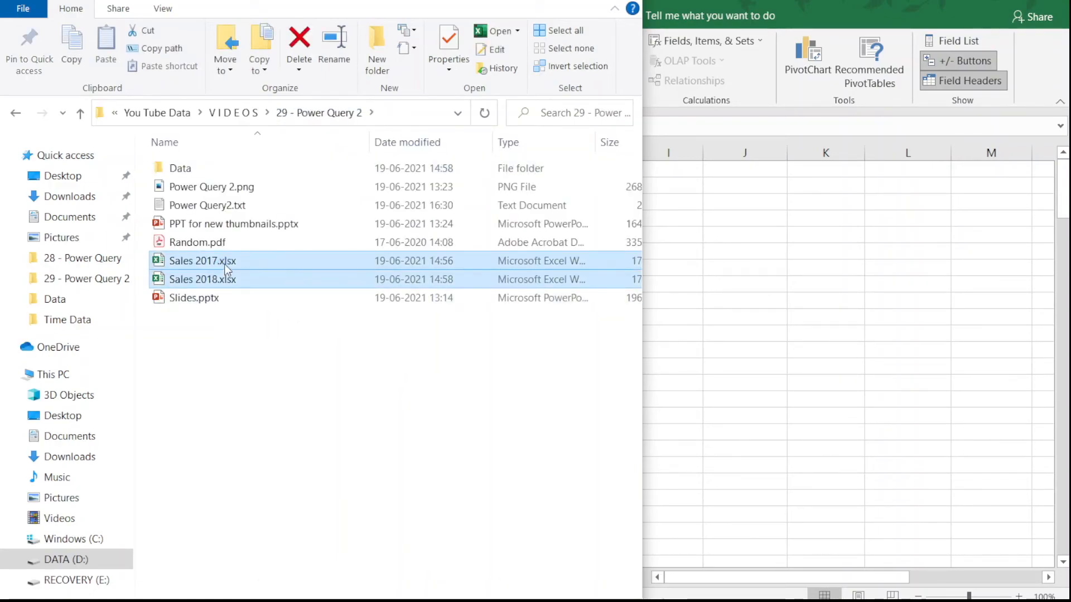
key(ctrl+x)
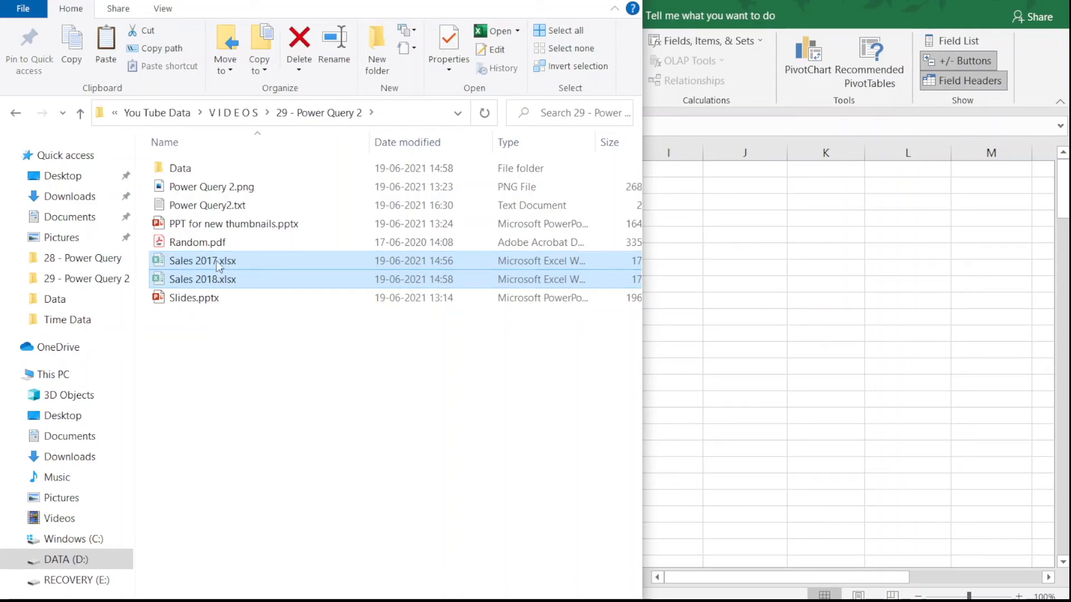
click(179, 162)
double_click(182, 169)
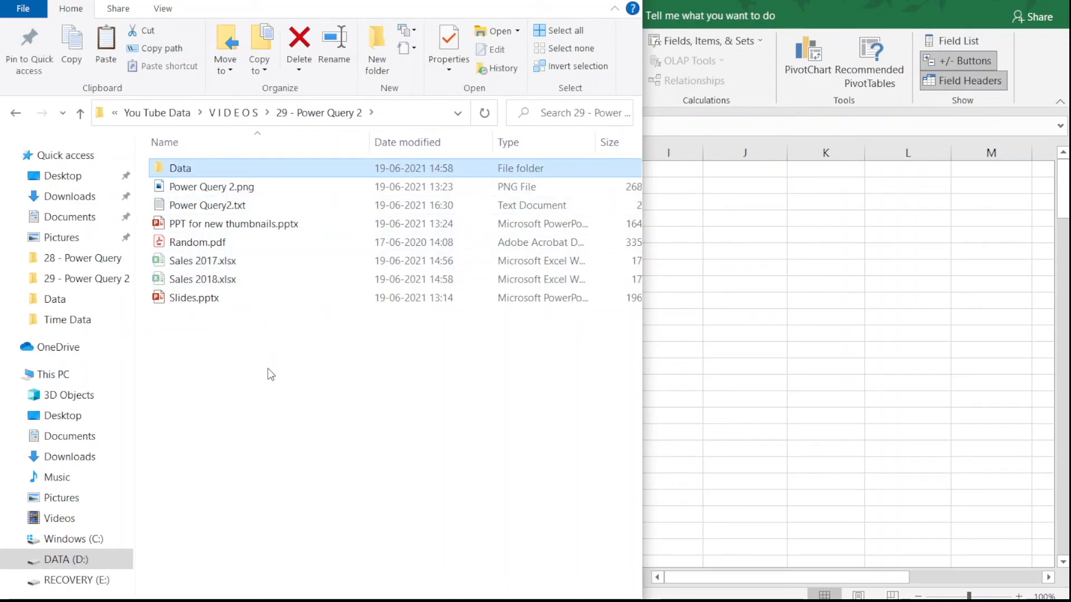
right_click(237, 289)
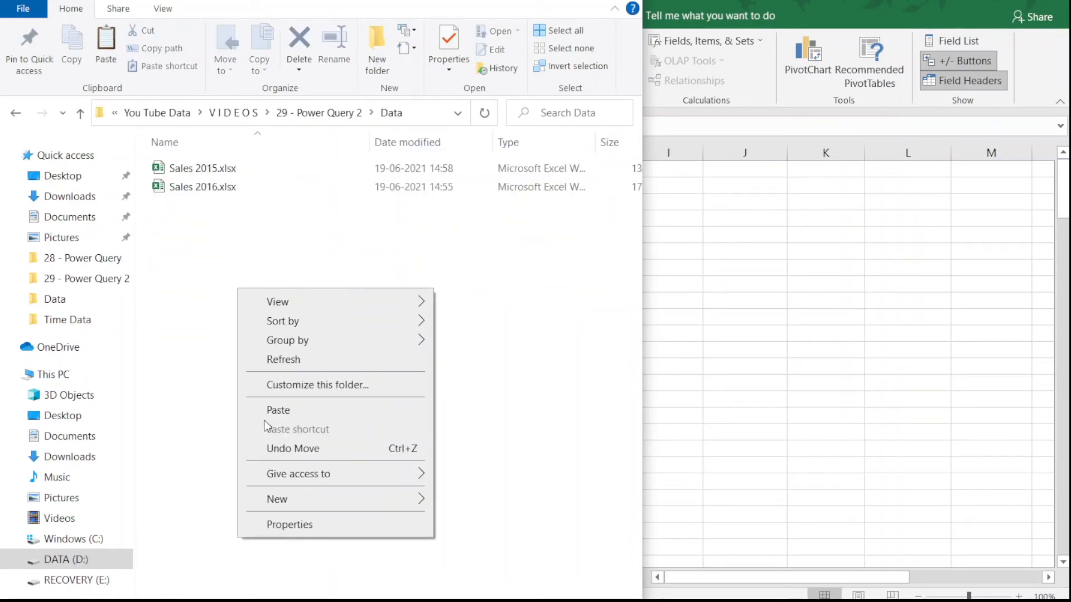
click(284, 412)
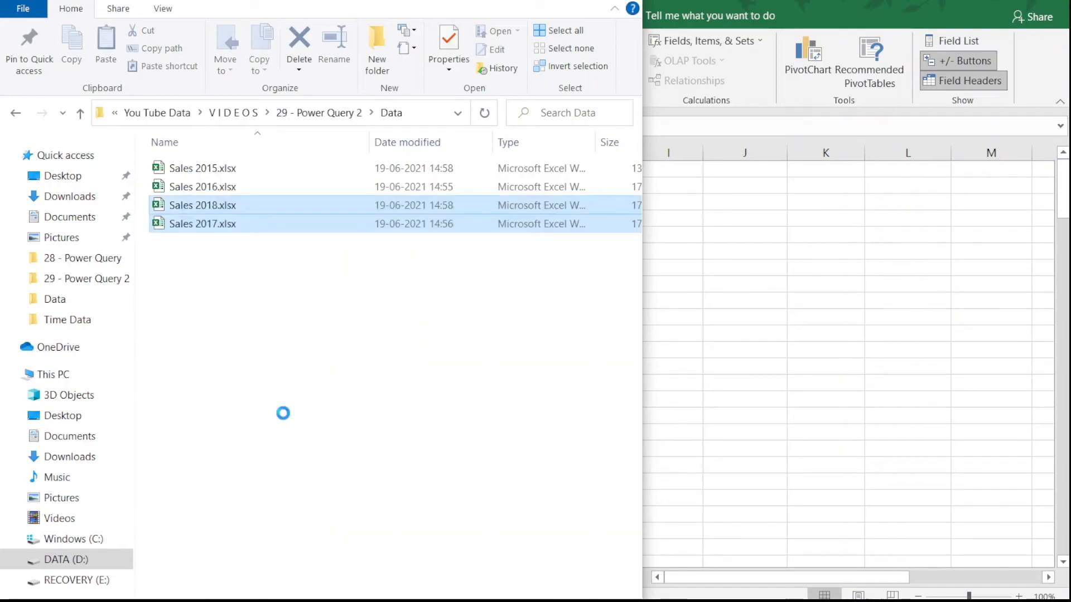
Return to Excel and refresh the query behind the sales table on Sheet2
key(alt+Tab)
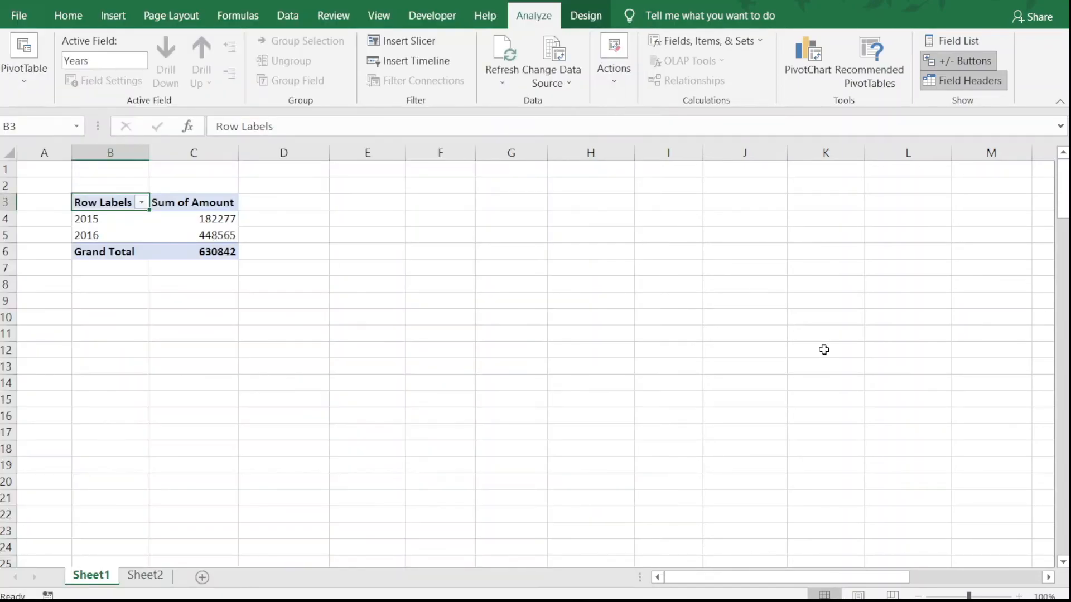
click(147, 576)
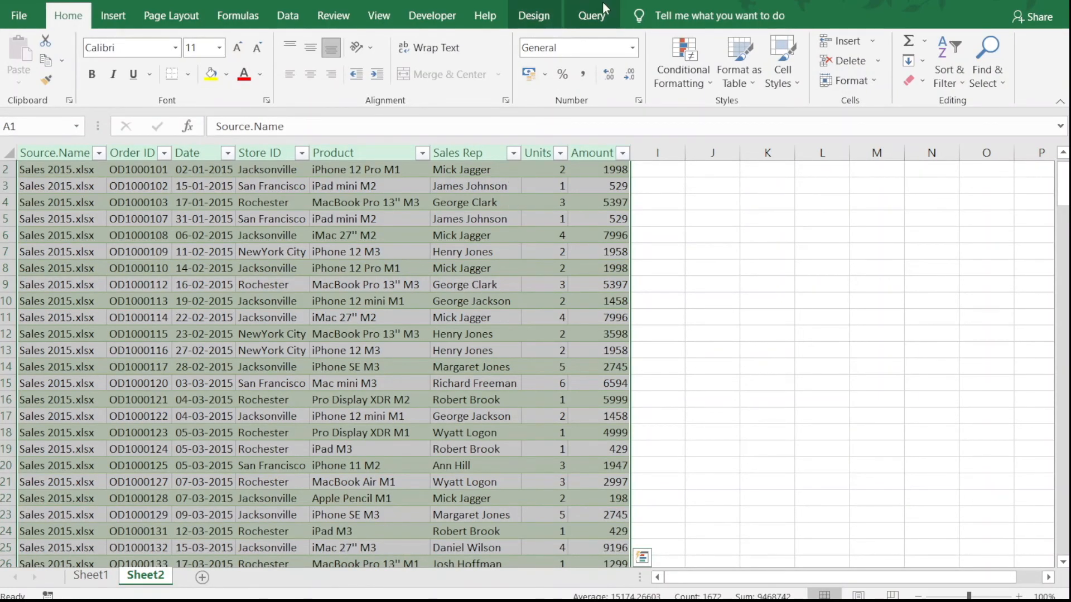
click(602, 20)
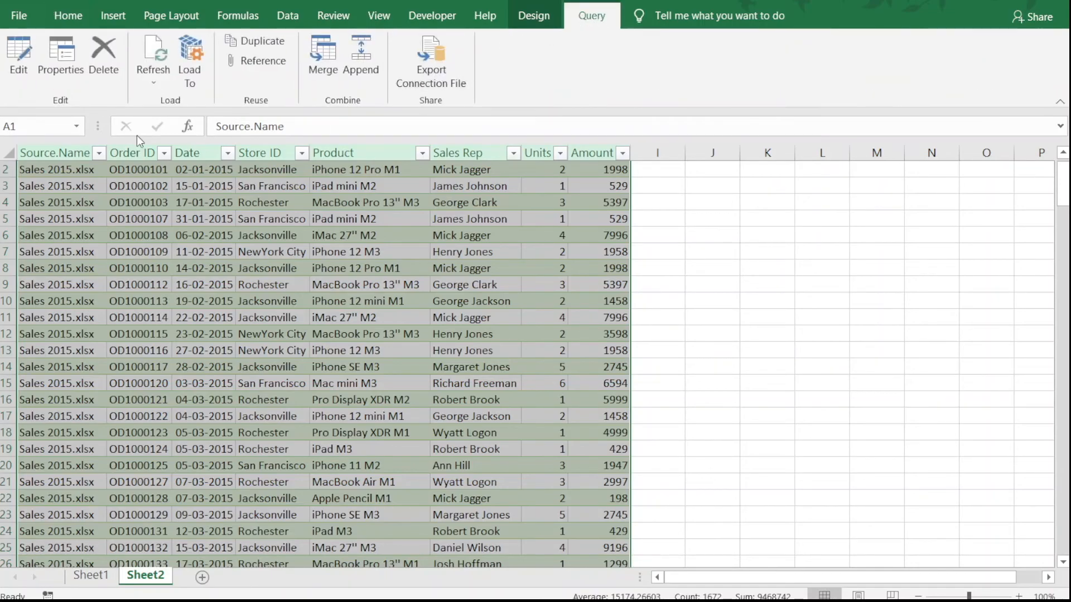
click(154, 84)
click(165, 106)
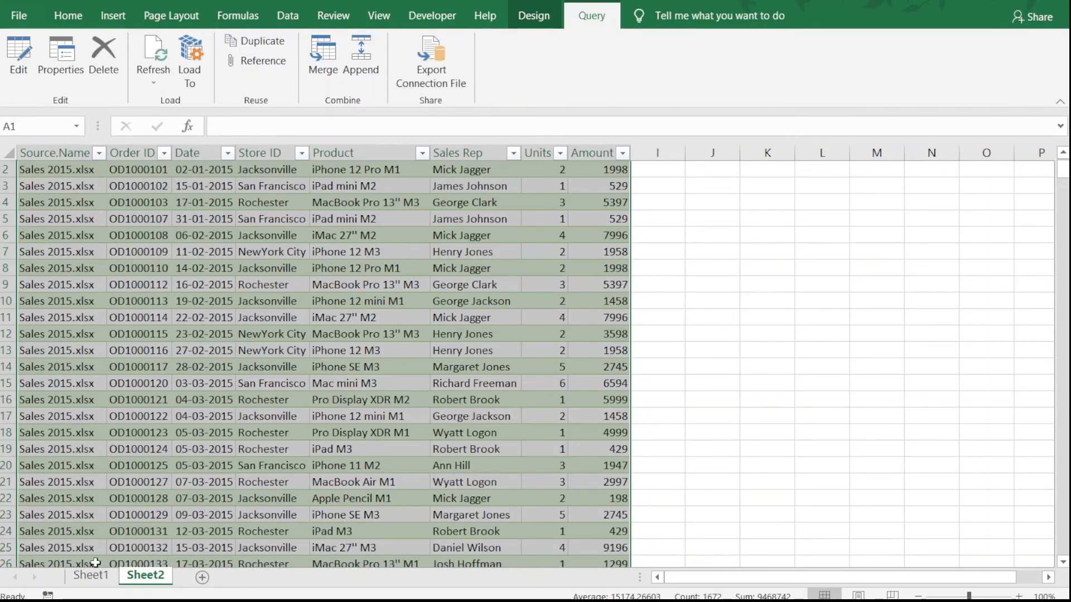
Refresh all workbook data from the PivotTable on Sheet1
click(91, 575)
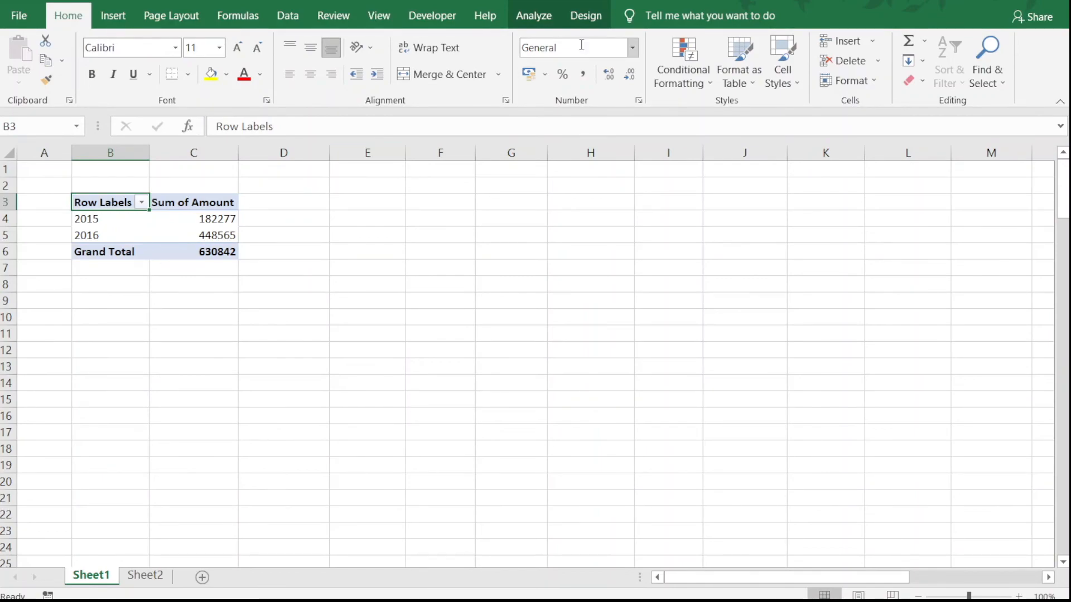
click(544, 16)
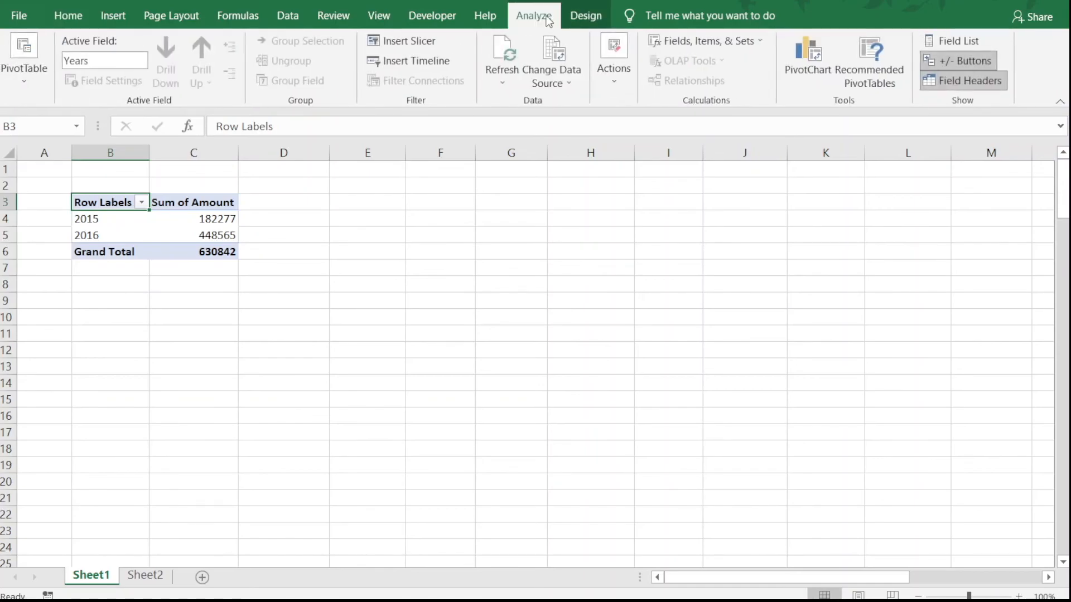
click(507, 86)
click(527, 122)
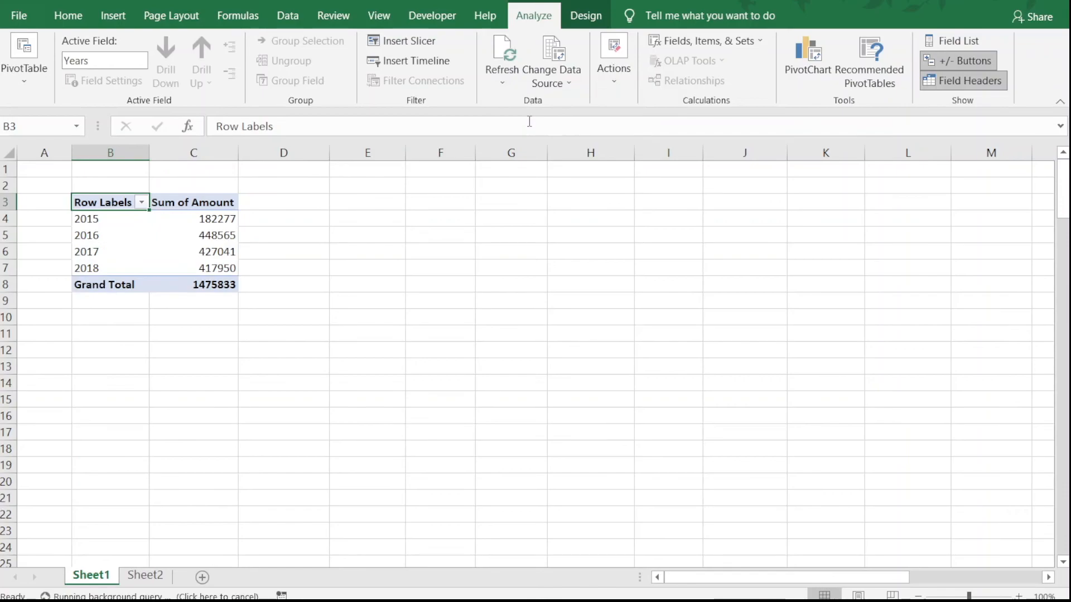